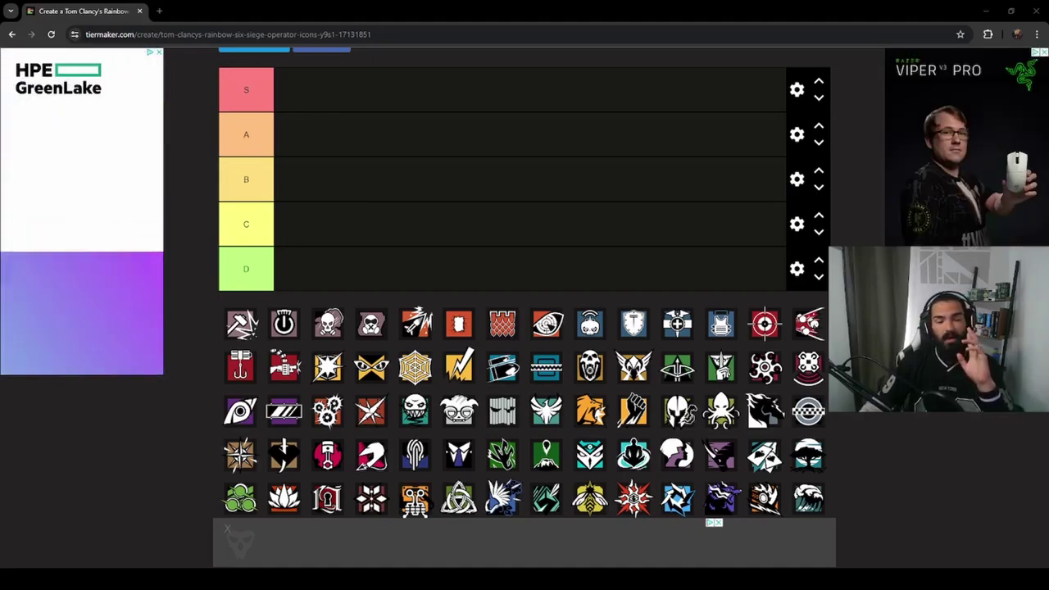
# Place the grey hammer icon in tier B, and the grey power-symbol and orange rocket icons in tier A.
pyautogui.moveTo(241, 324); pyautogui.dragTo(300, 190)
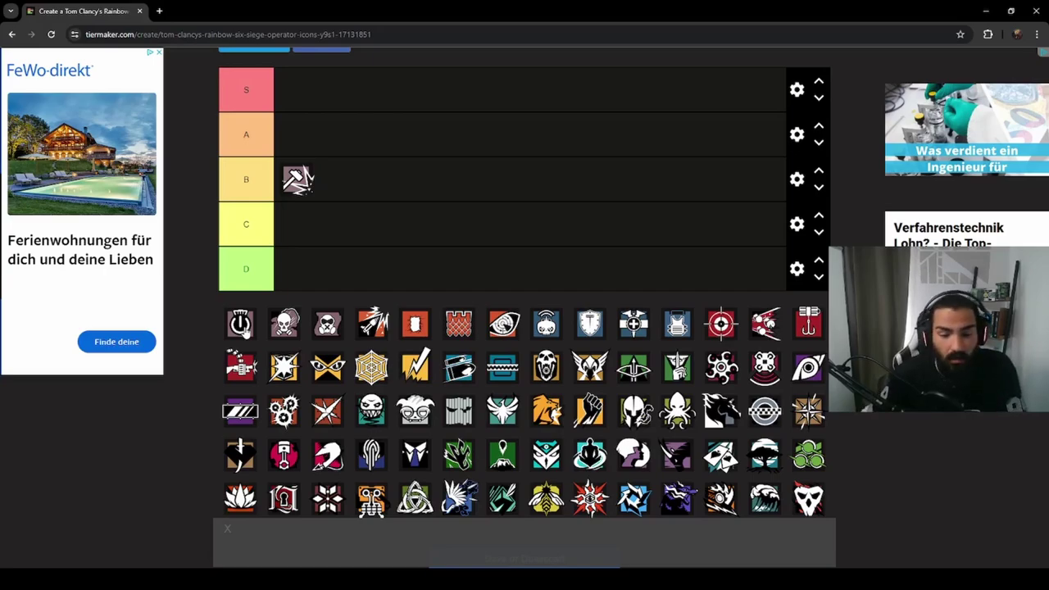
pyautogui.moveTo(245, 326); pyautogui.dragTo(293, 152)
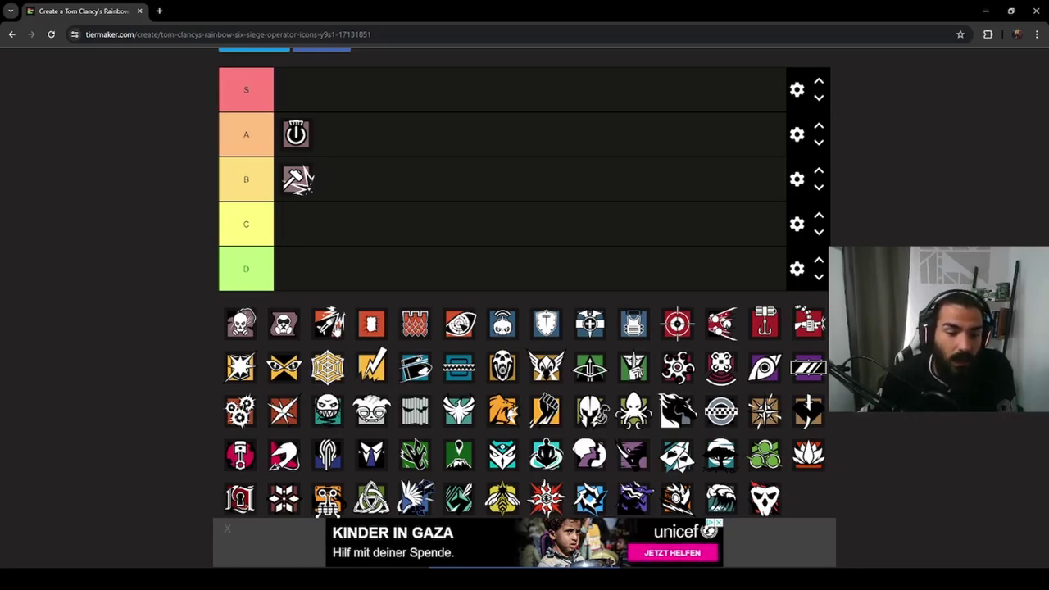
pyautogui.moveTo(333, 325); pyautogui.dragTo(349, 148)
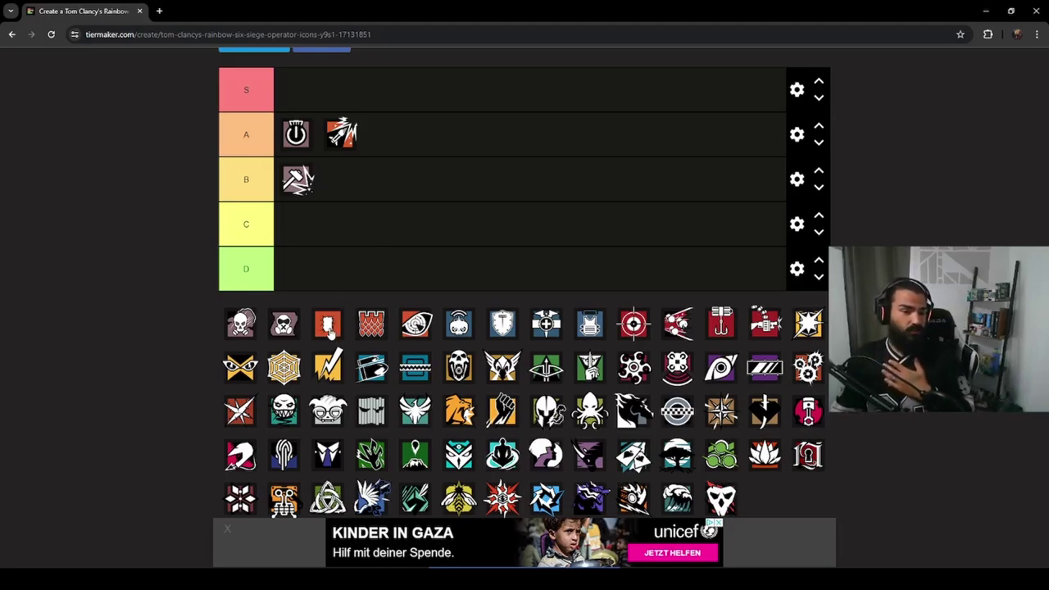
# Place the orange breach-charge and blue shield icons in tier S, and the blue drone icon at the end of tier A.
pyautogui.moveTo(327, 326); pyautogui.dragTo(294, 100)
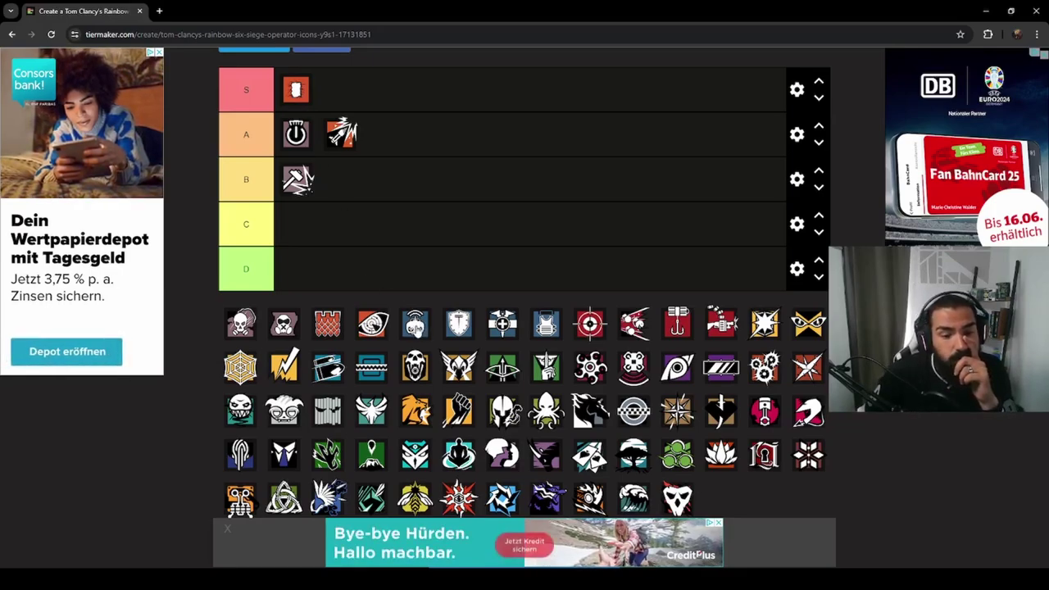
pyautogui.moveTo(415, 328); pyautogui.dragTo(387, 146)
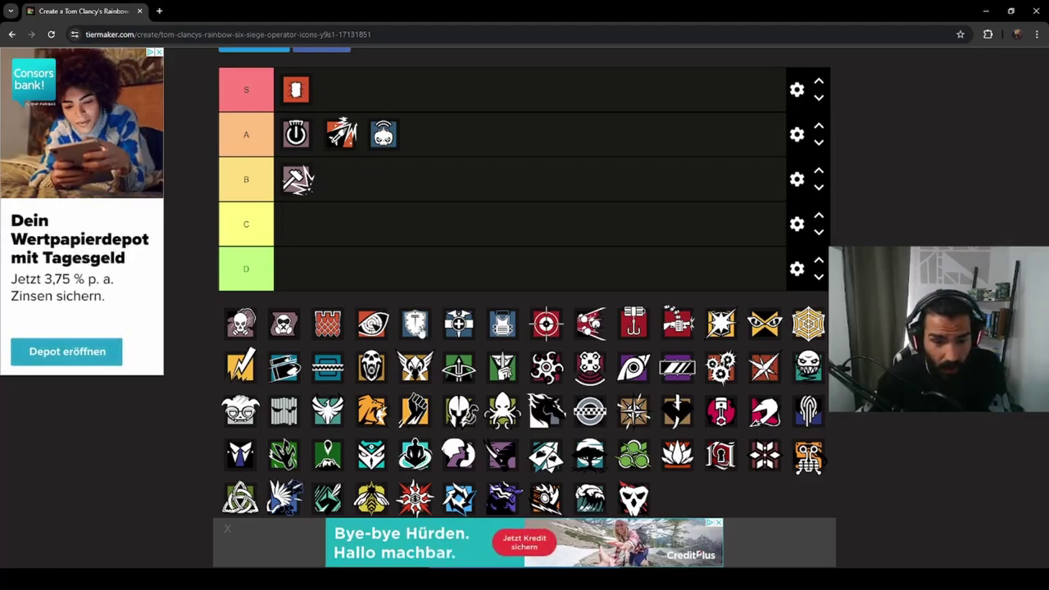
pyautogui.moveTo(420, 328); pyautogui.dragTo(385, 106)
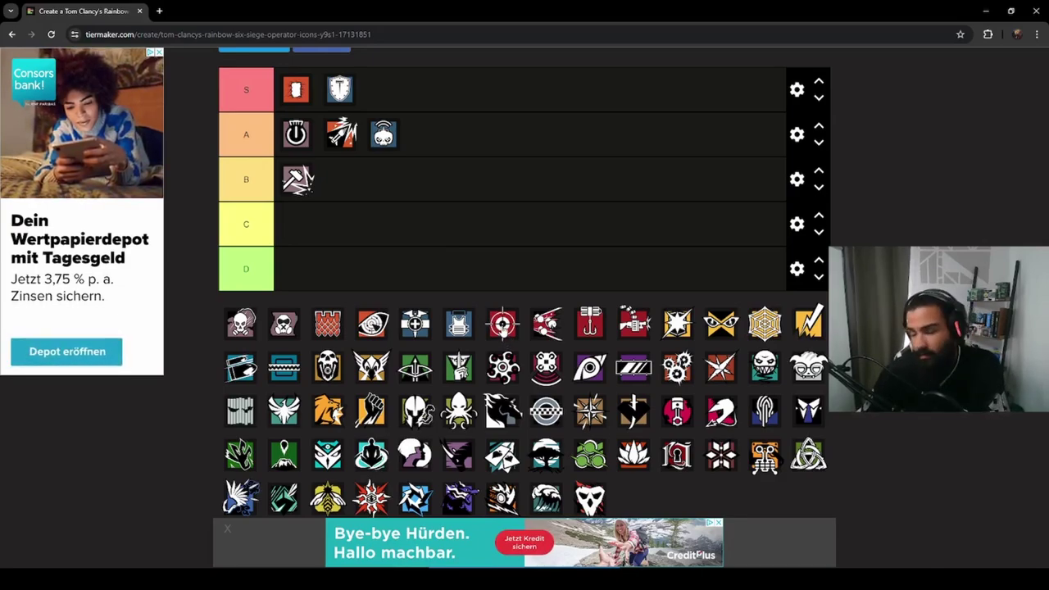
# Place the red crosshair, yellow starburst and yellow eyes icons in tier B, and the red cluster-charge icon in tier C.
pyautogui.moveTo(502, 323); pyautogui.dragTo(335, 193)
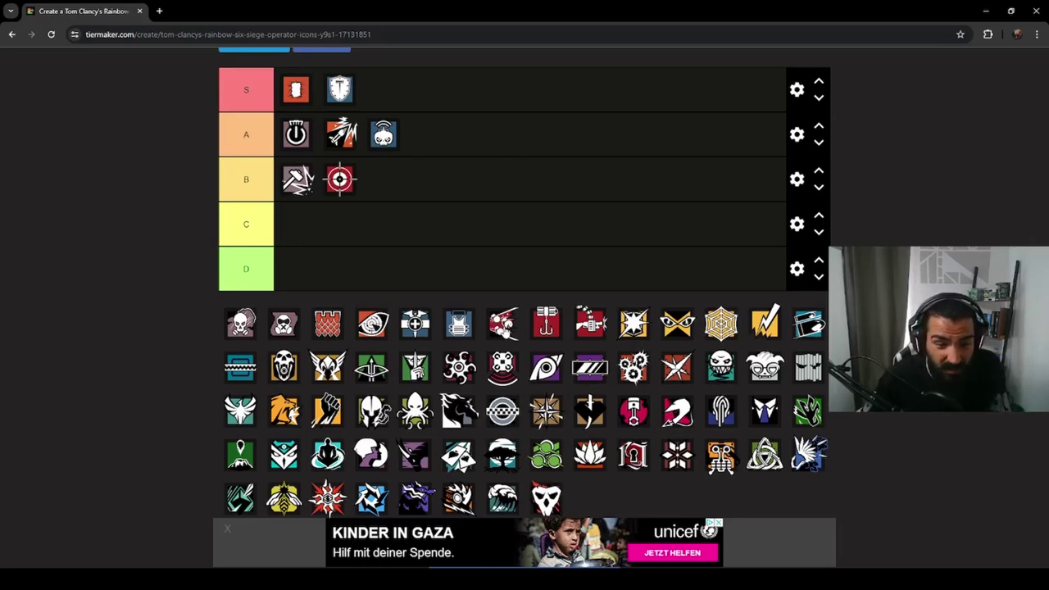
pyautogui.moveTo(502, 322); pyautogui.dragTo(302, 242)
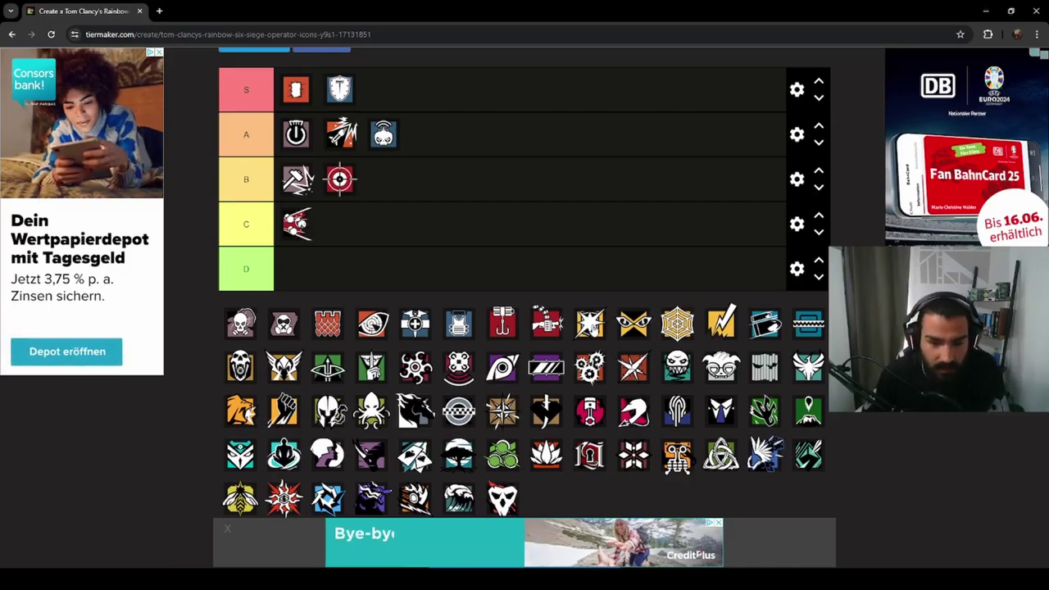
pyautogui.moveTo(589, 324); pyautogui.dragTo(382, 179)
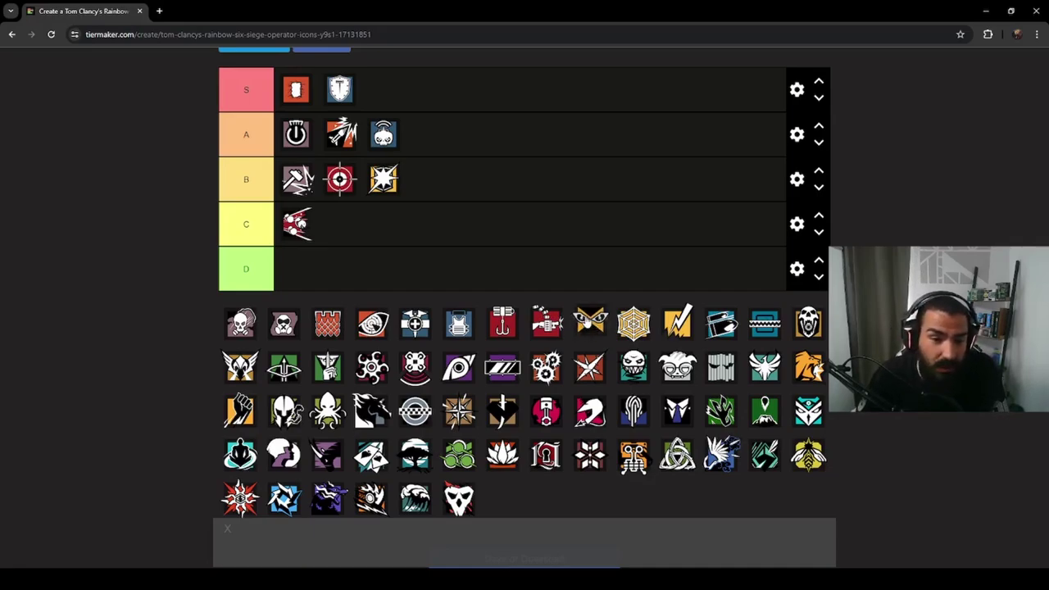
pyautogui.moveTo(590, 322); pyautogui.dragTo(415, 186)
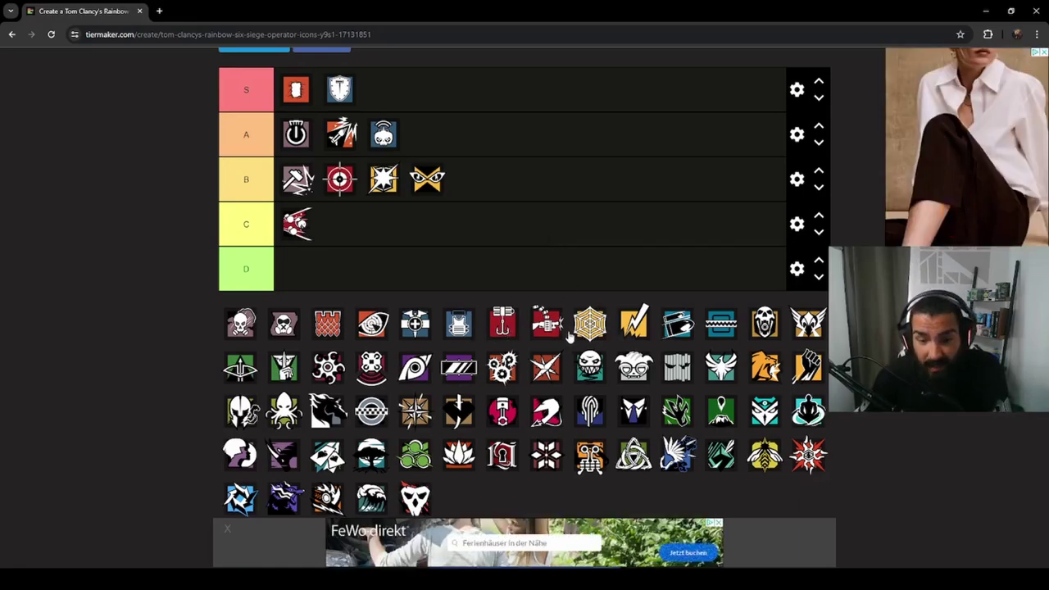
# Place the cyan underbarrel-weapon icon in tier S, the yellow bearded-skull icon in D and the green bow icon at the end of B.
pyautogui.moveTo(676, 323); pyautogui.dragTo(381, 111)
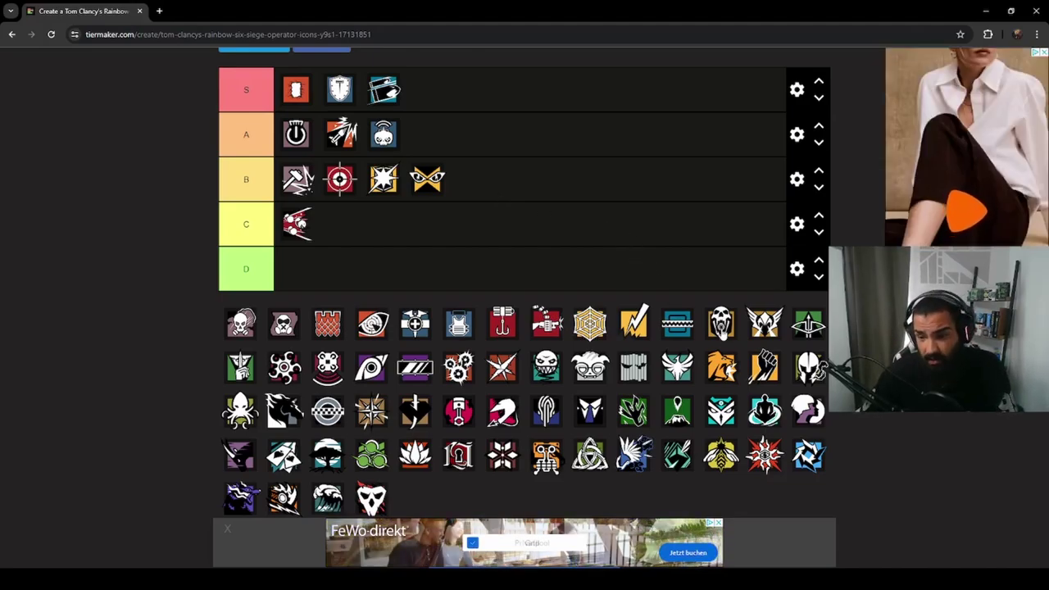
pyautogui.moveTo(720, 322); pyautogui.dragTo(319, 274)
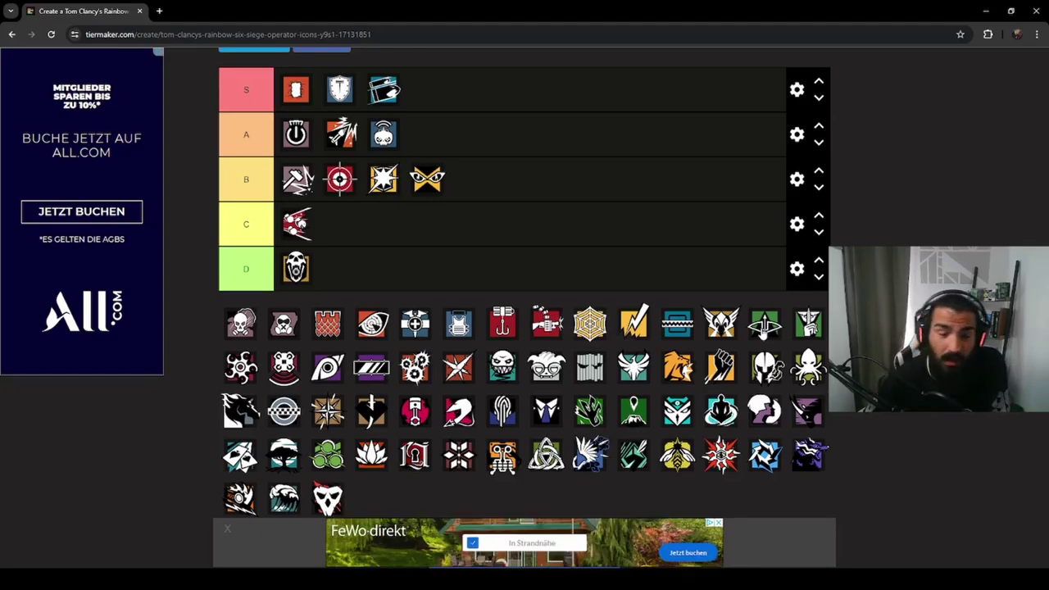
pyautogui.moveTo(764, 326); pyautogui.dragTo(511, 199)
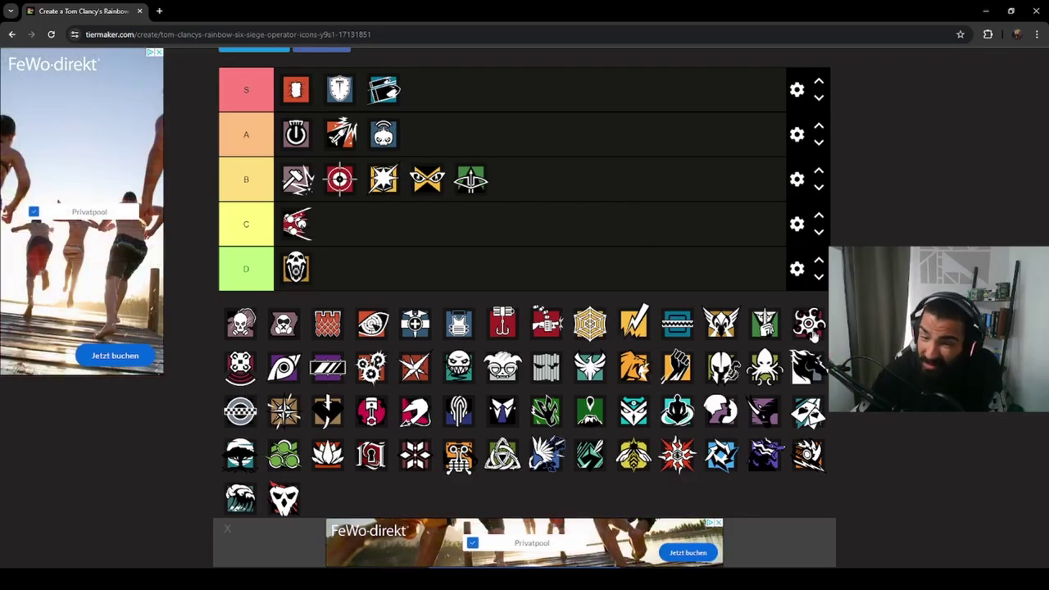
# Add the red swirling-circle and purple eye icons to the end of tier A, and the orange gears icon to the end of S.
pyautogui.moveTo(811, 332); pyautogui.dragTo(435, 141)
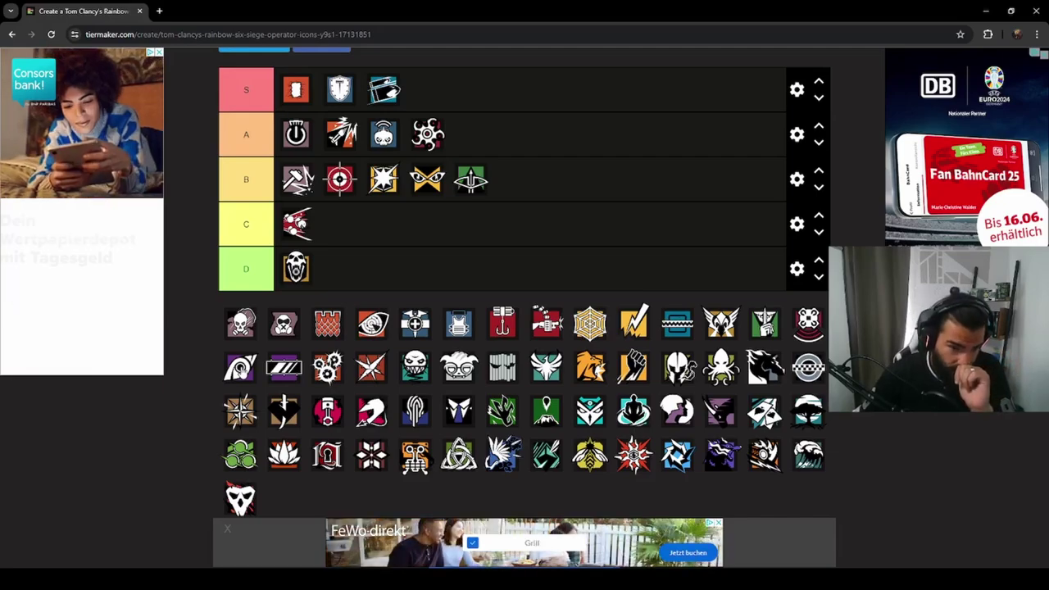
pyautogui.moveTo(240, 367); pyautogui.dragTo(470, 138)
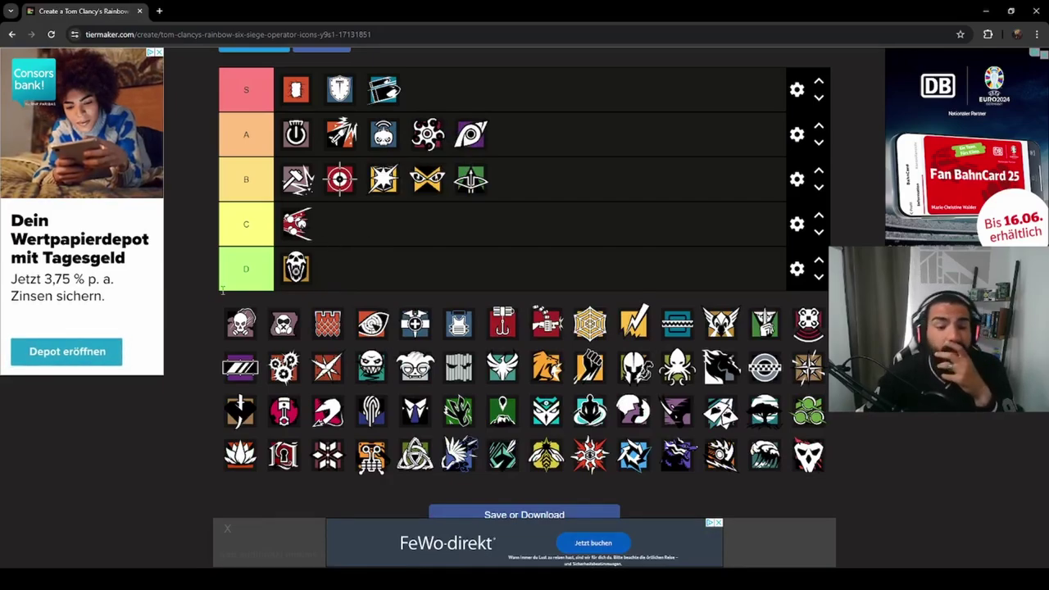
pyautogui.moveTo(283, 375); pyautogui.dragTo(426, 90)
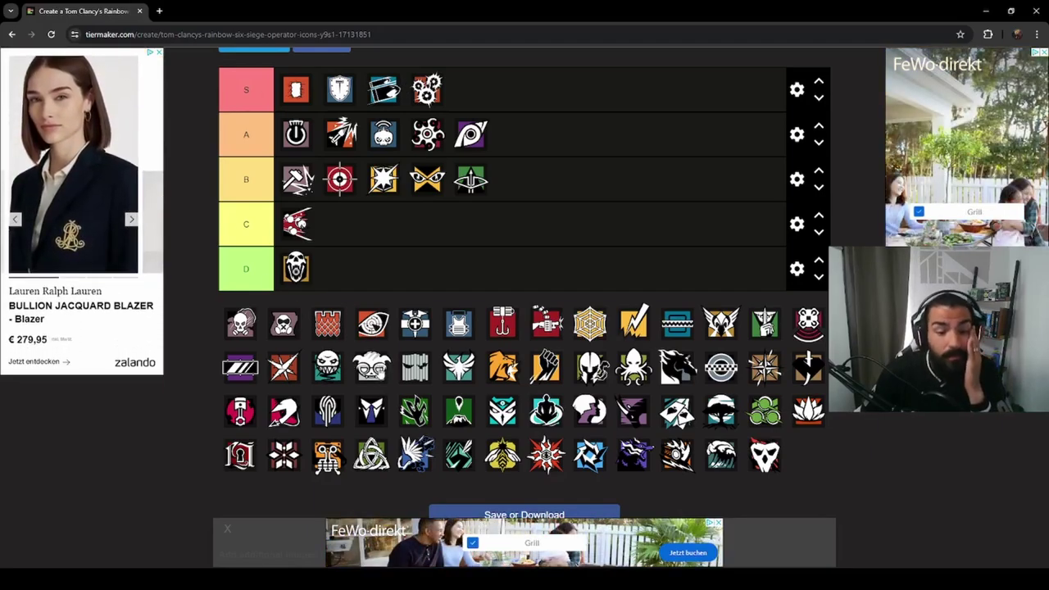
# Add the grey goggled-face icon to tier S, then order tier A with the orange rocket first and the teal bird third.
pyautogui.moveTo(373, 369); pyautogui.dragTo(481, 96)
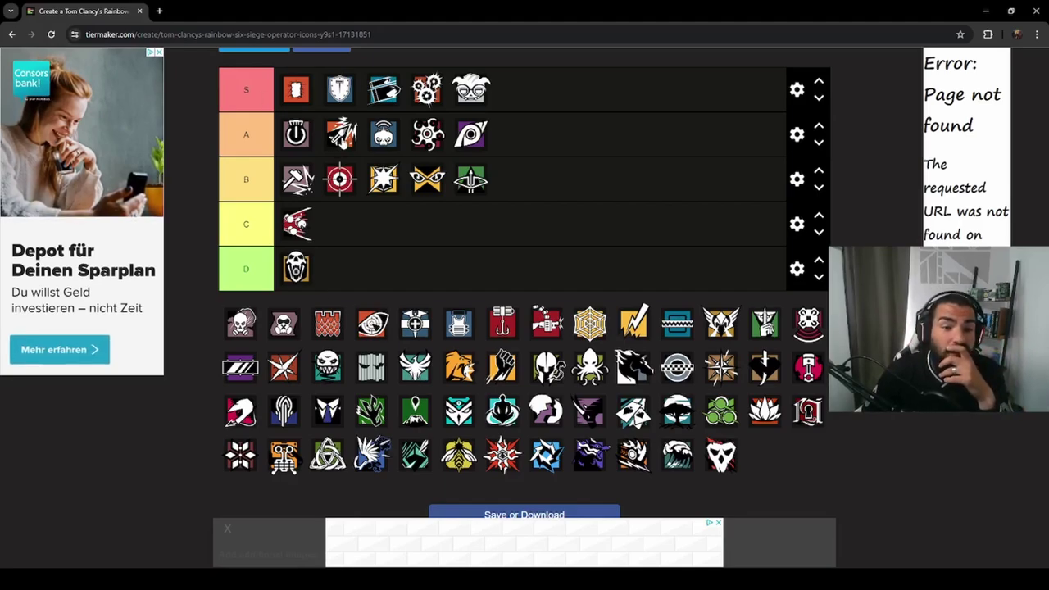
pyautogui.moveTo(339, 140); pyautogui.dragTo(297, 135)
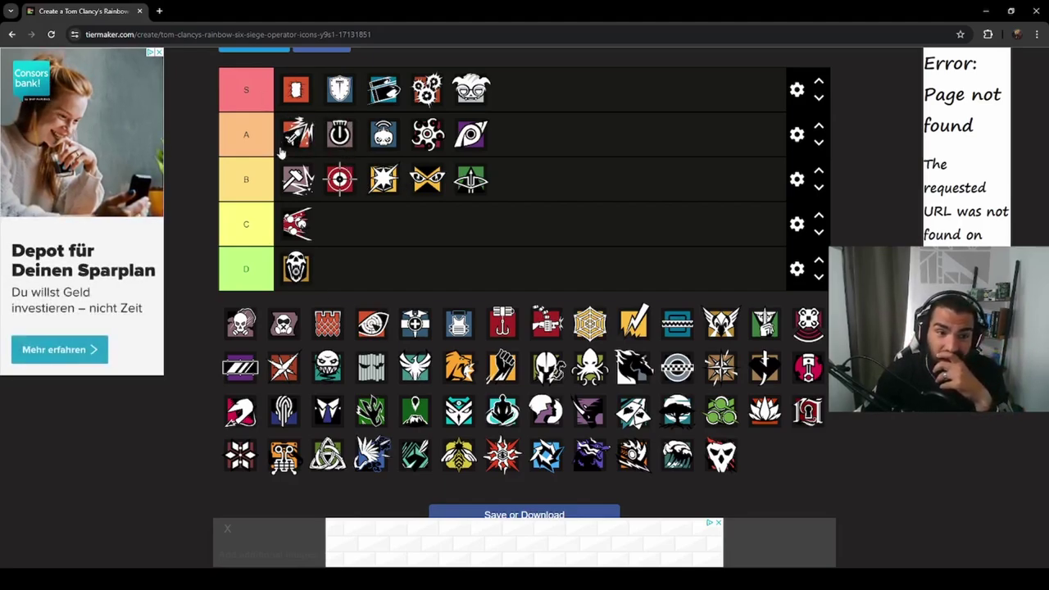
pyautogui.moveTo(404, 385); pyautogui.dragTo(354, 156)
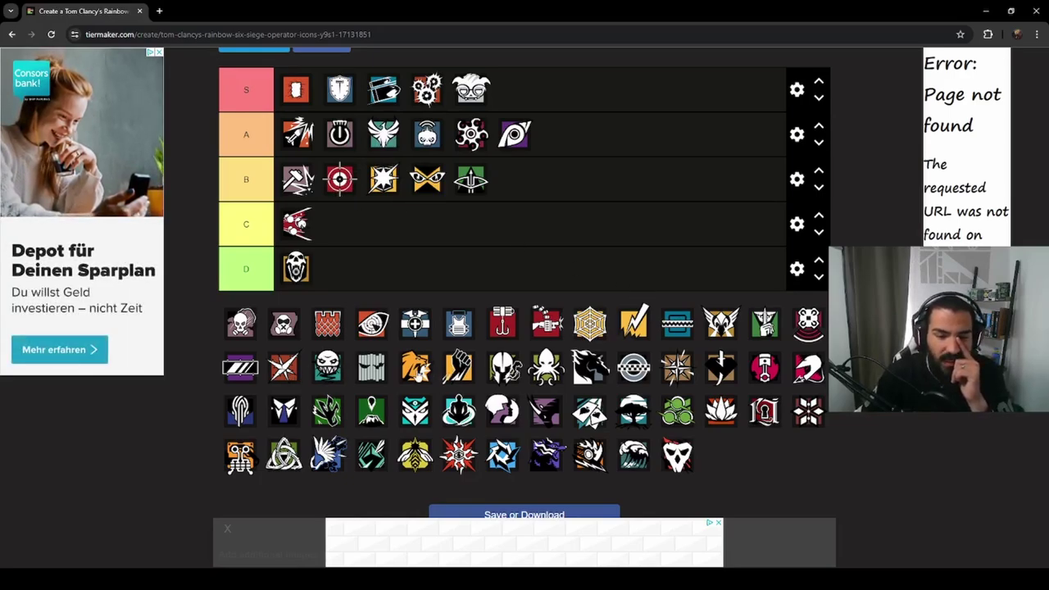
# Place the orange lion icon first in tier B and the orange fist icon second in tier A.
pyautogui.moveTo(416, 370); pyautogui.dragTo(521, 207)
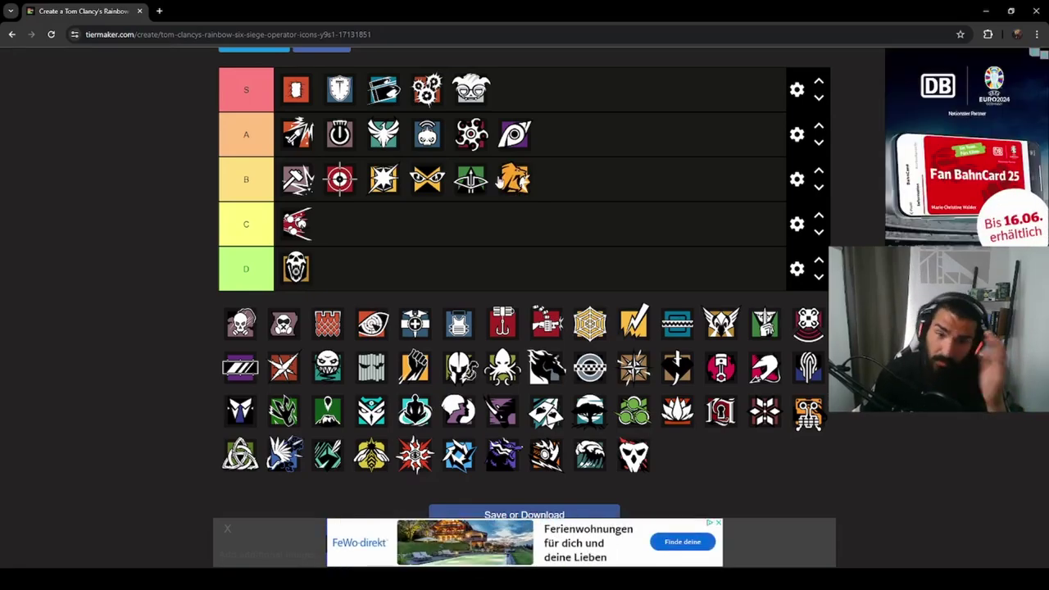
pyautogui.moveTo(501, 182); pyautogui.dragTo(301, 185)
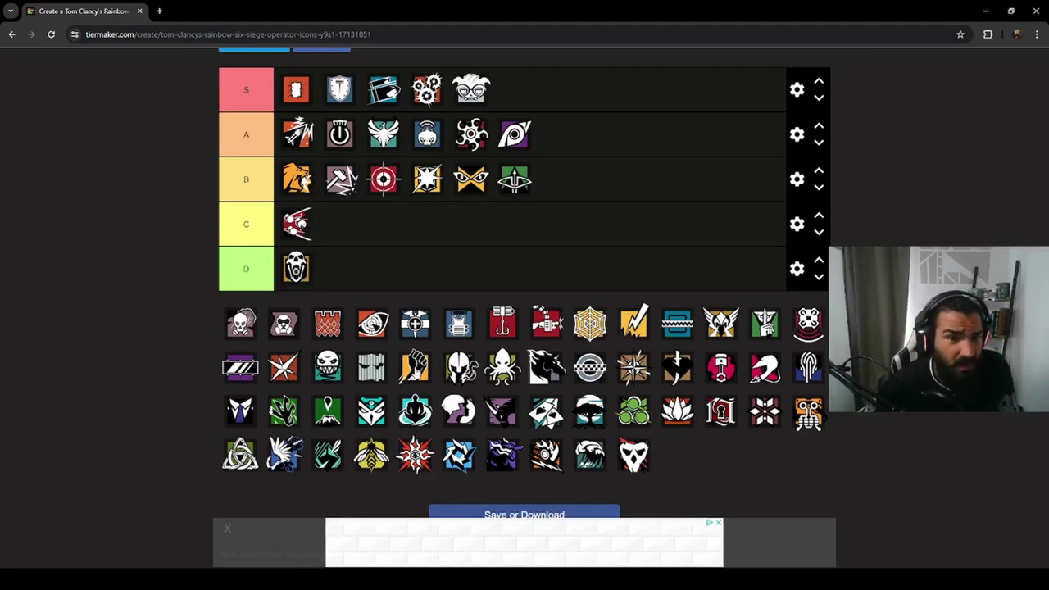
pyautogui.moveTo(415, 366); pyautogui.dragTo(340, 137)
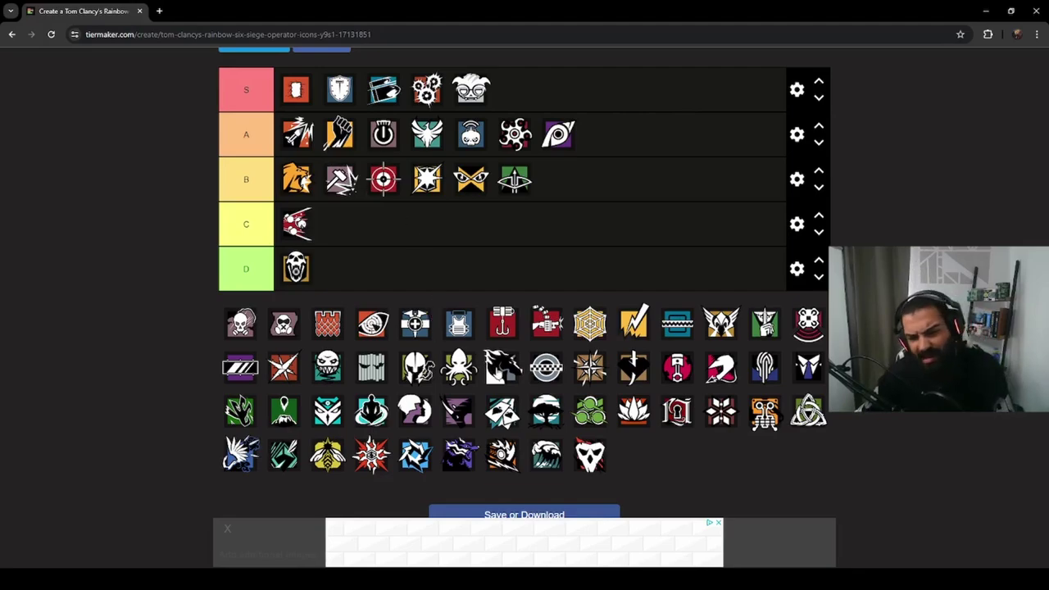
# Add the black horse icon to the end of tier B, the brown compass icon to the end of A and the pink piston icon third in B.
pyautogui.moveTo(501, 373); pyautogui.dragTo(560, 206)
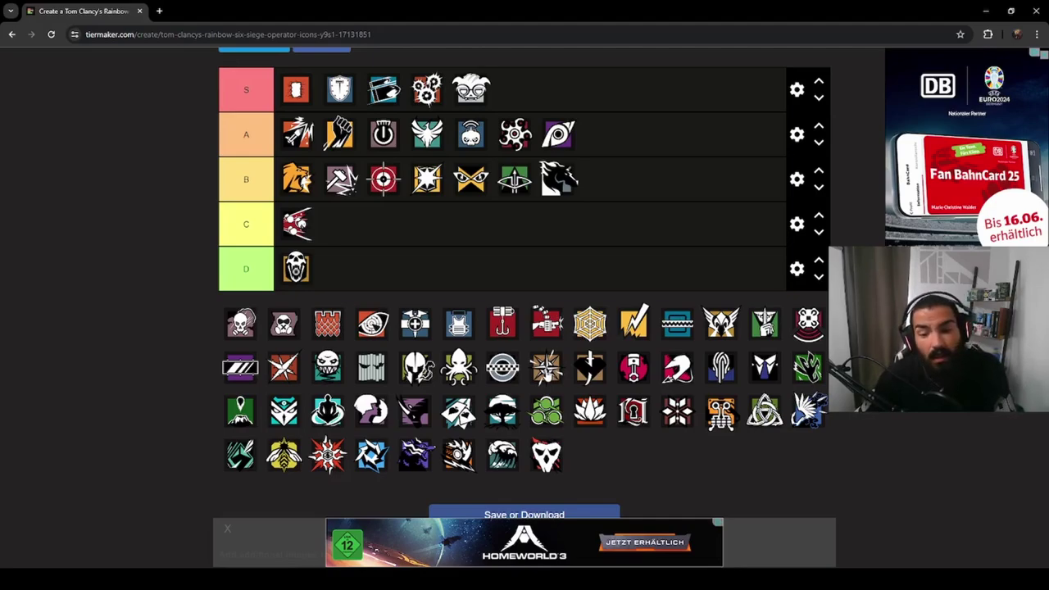
pyautogui.moveTo(545, 367); pyautogui.dragTo(591, 138)
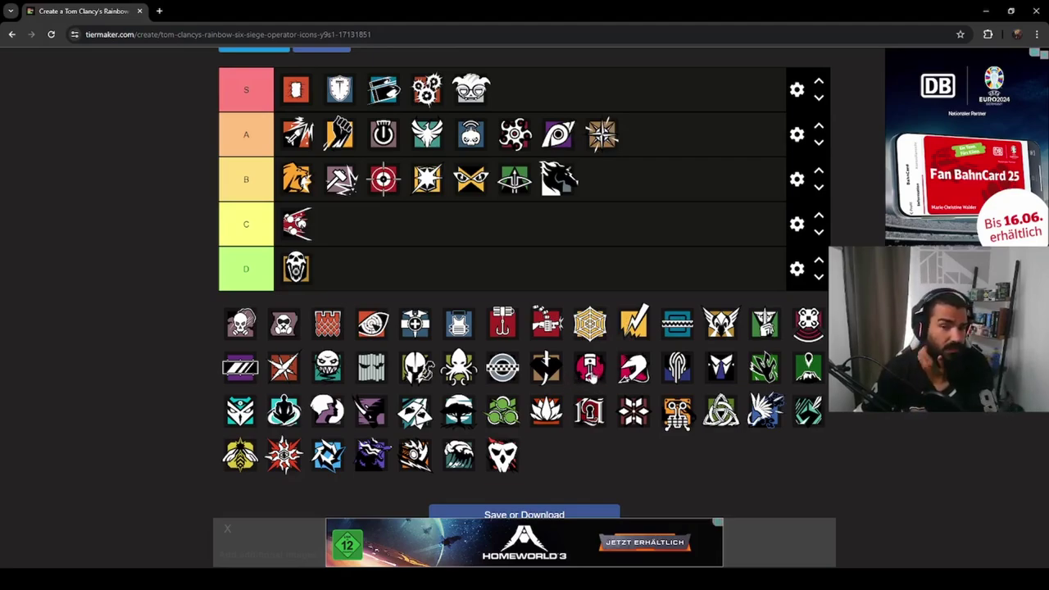
pyautogui.moveTo(590, 373); pyautogui.dragTo(378, 184)
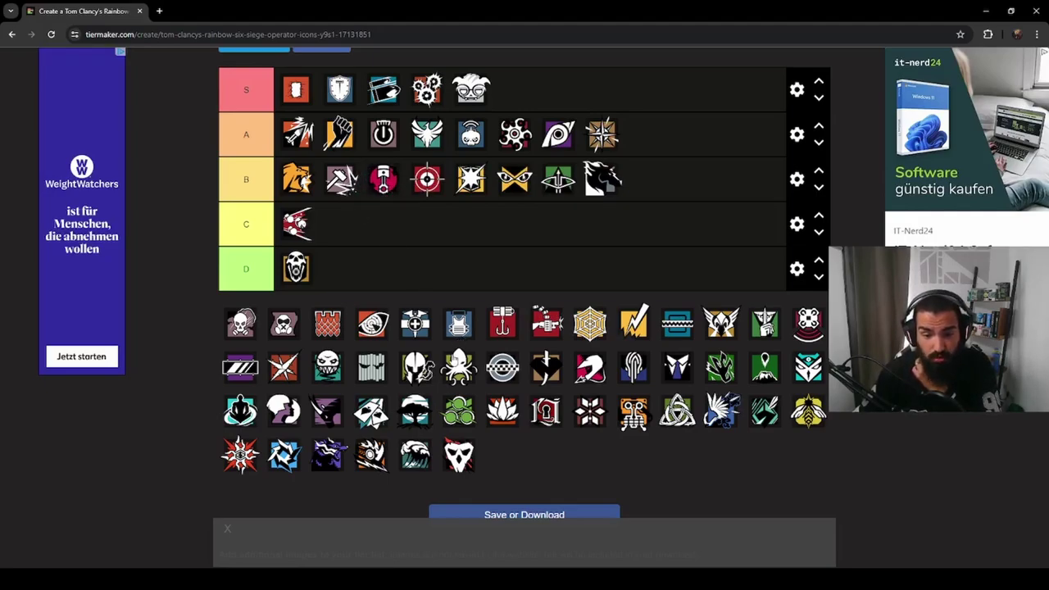
# Place the blue icon with white curved strands last in tier D, the green claw icon first in C and the teal owl icon fourth in B.
pyautogui.moveTo(633, 365); pyautogui.dragTo(345, 275)
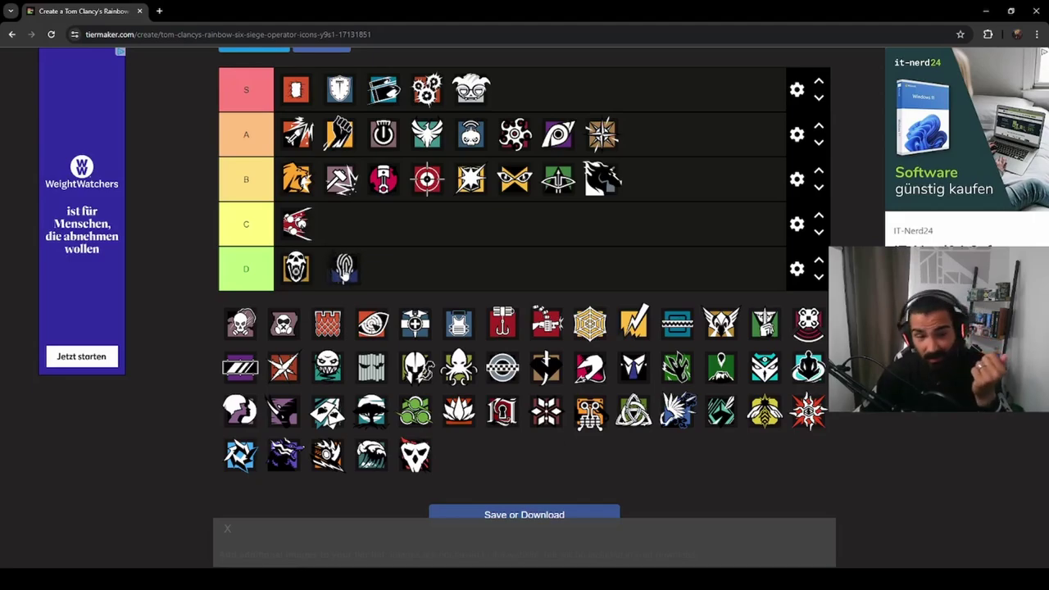
pyautogui.moveTo(345, 276); pyautogui.dragTo(337, 297)
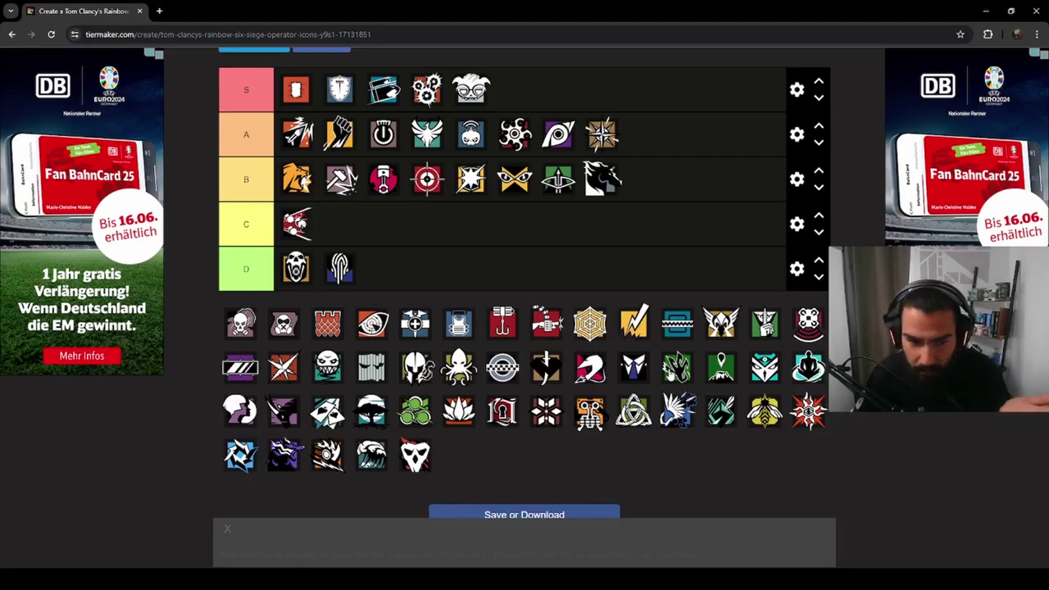
pyautogui.moveTo(669, 370); pyautogui.dragTo(295, 222)
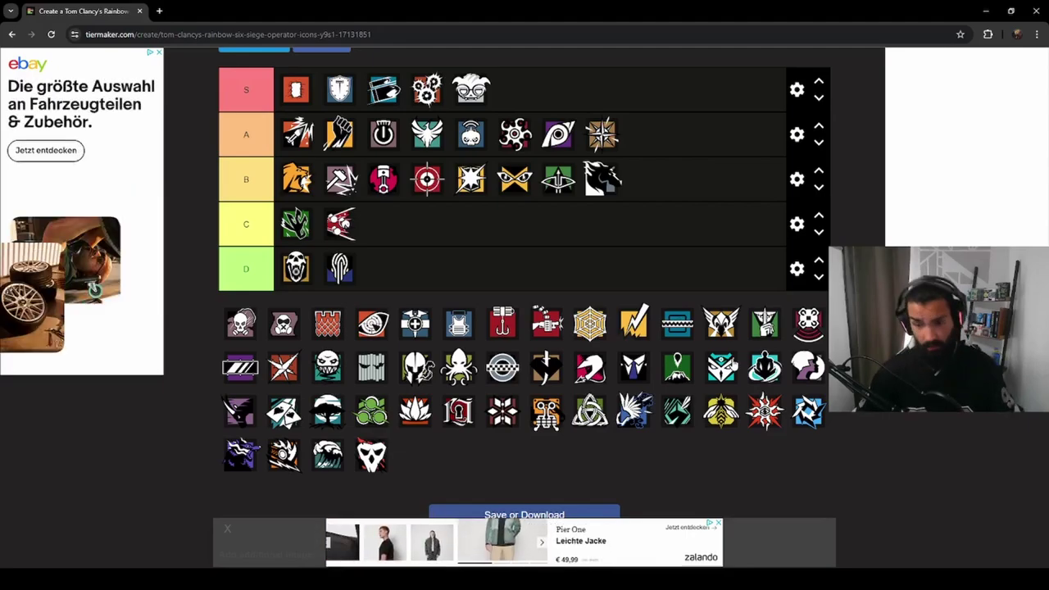
pyautogui.moveTo(735, 375); pyautogui.dragTo(432, 182)
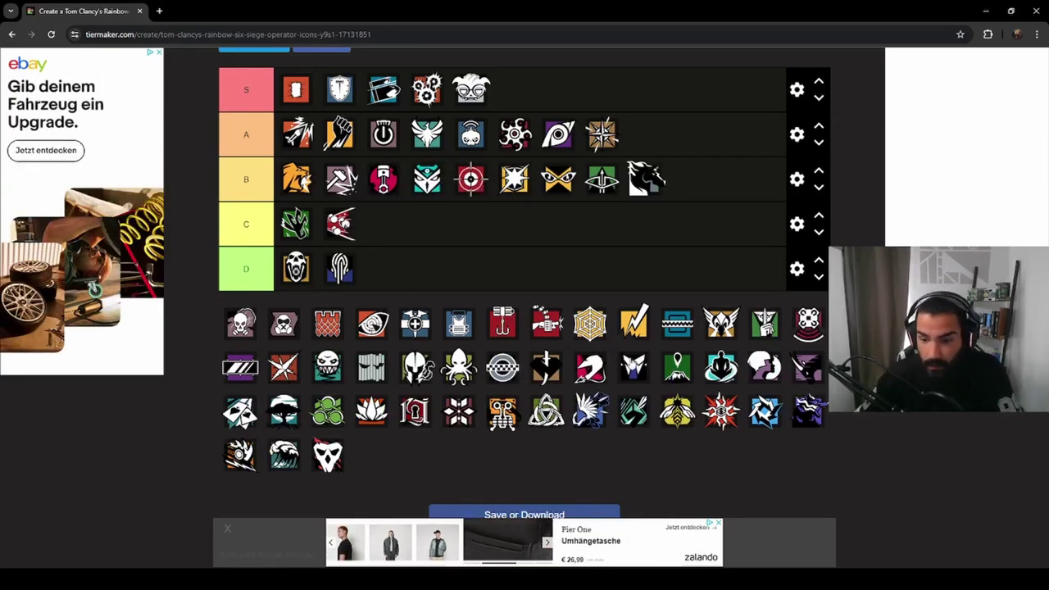
# Place the purple-and-white head-profile icon third in tier A and the teal-and-white angular icon second in tier S.
pyautogui.moveTo(763, 367); pyautogui.dragTo(640, 141)
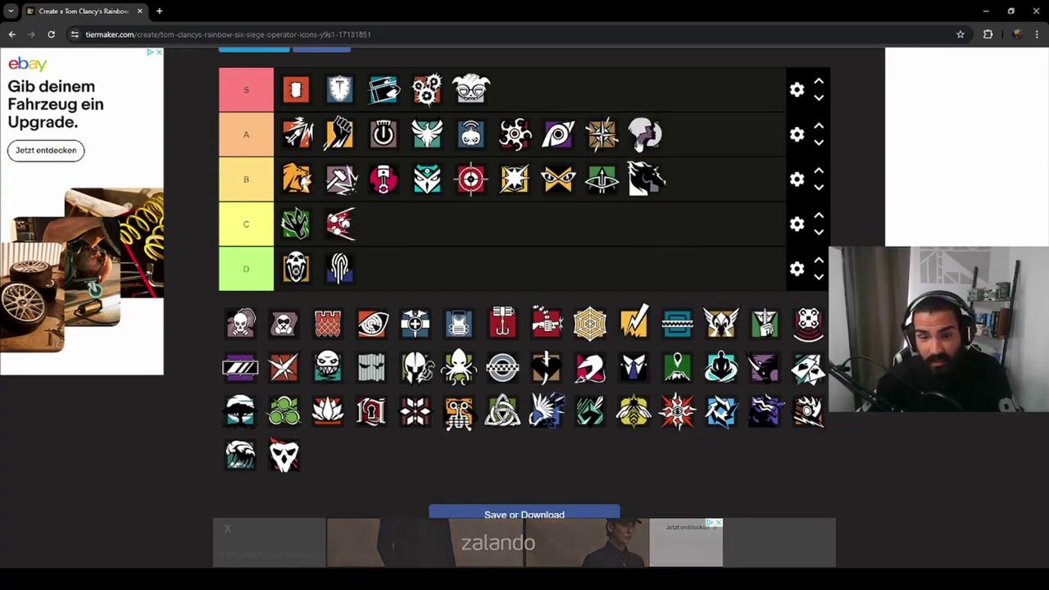
pyautogui.moveTo(638, 141); pyautogui.dragTo(370, 146)
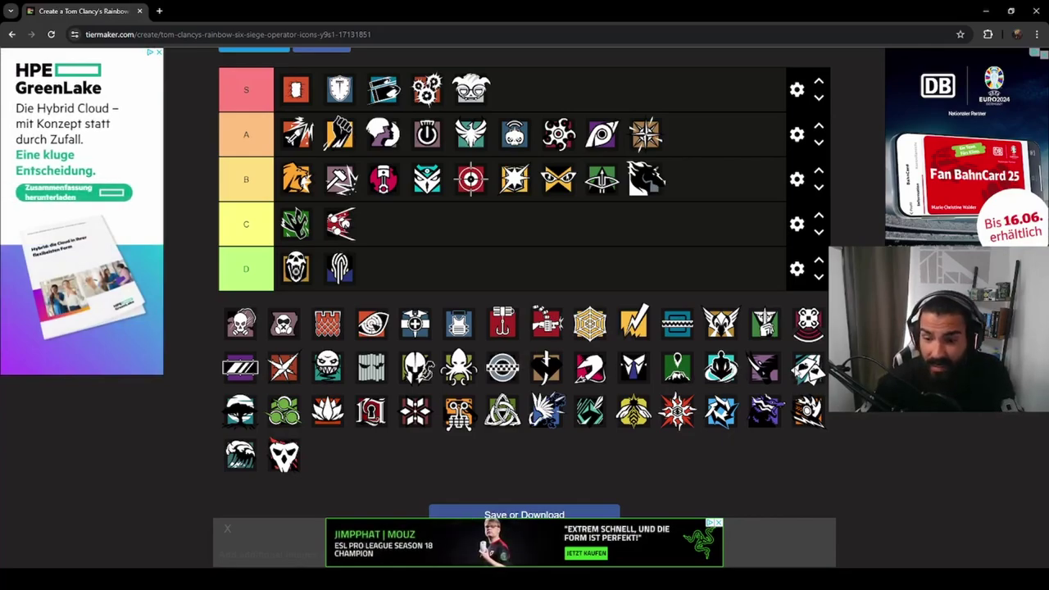
pyautogui.moveTo(807, 367); pyautogui.dragTo(348, 100)
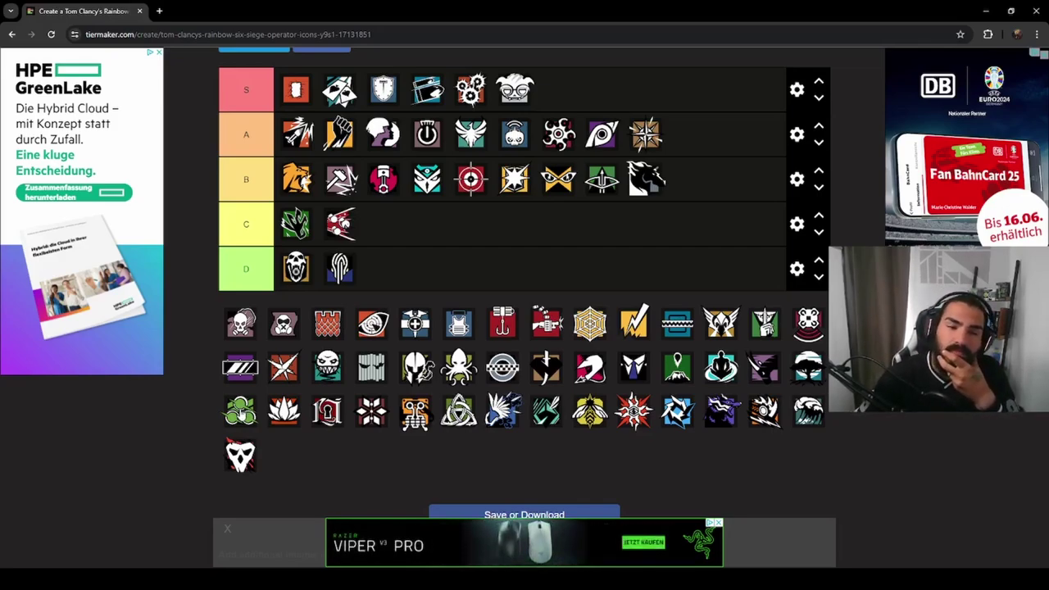
# Place the green circles icon last in tier B, the red keyhole icon first in C and the orange robot icon third in A.
pyautogui.moveTo(240, 410); pyautogui.dragTo(687, 178)
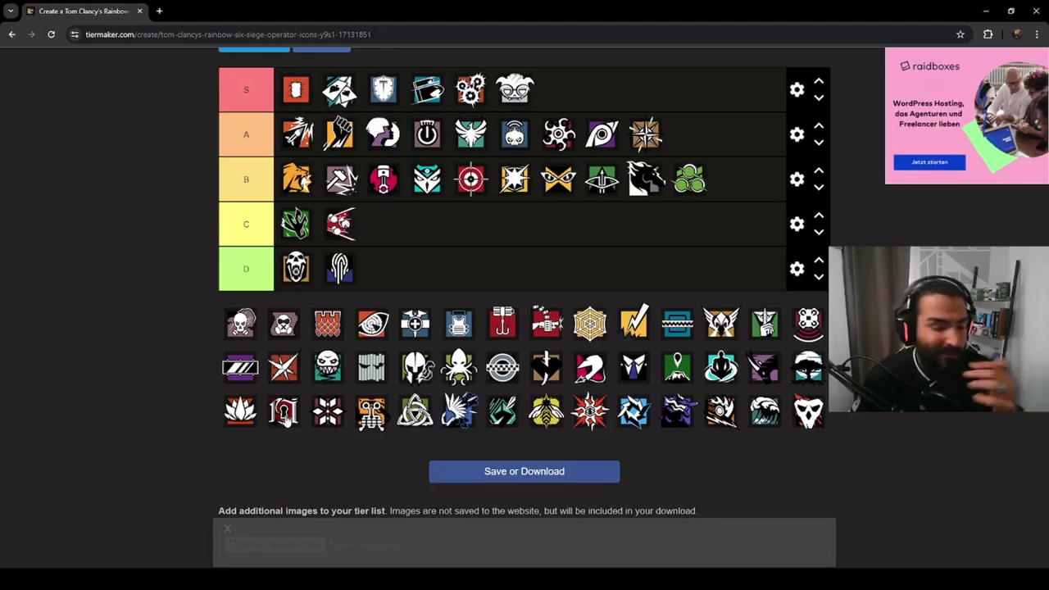
pyautogui.moveTo(283, 411); pyautogui.dragTo(283, 238)
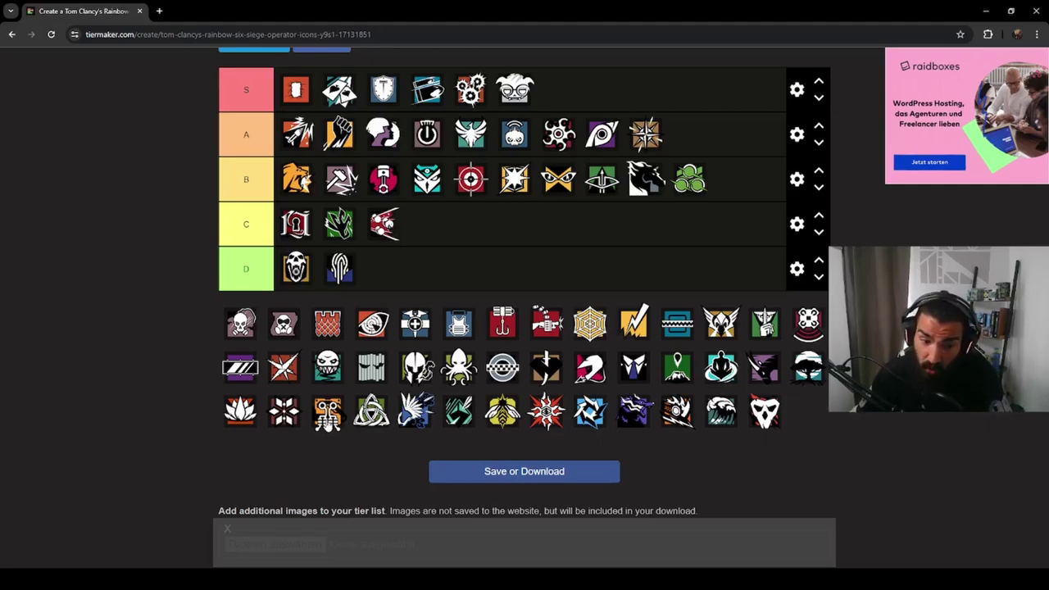
pyautogui.moveTo(326, 417); pyautogui.dragTo(373, 145)
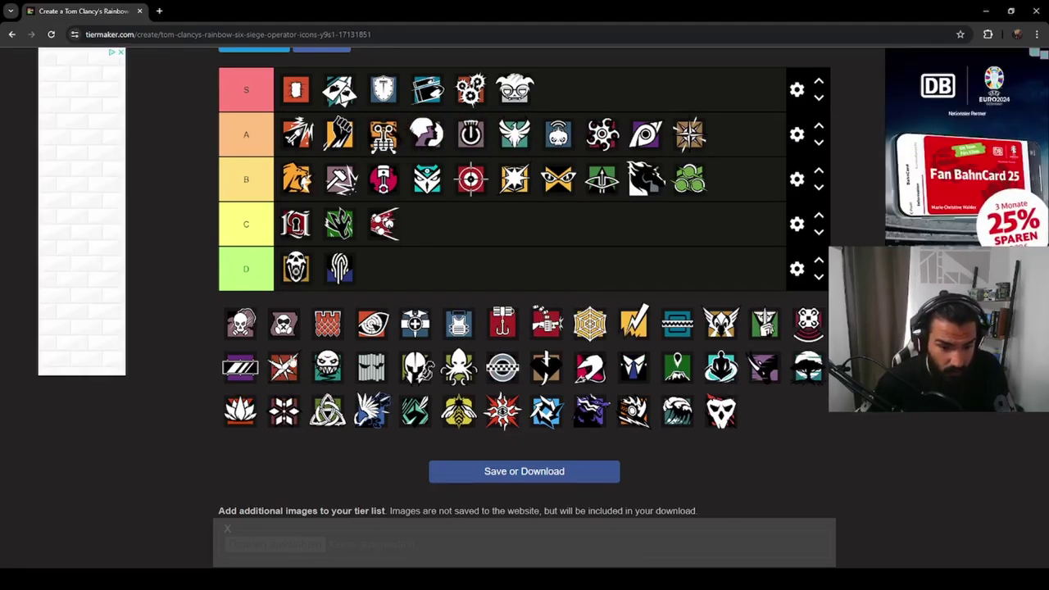
# Place the dark green blade icon last in tier C, the yellow bee icon last in A and the blue star-shaped icon first in B.
pyautogui.moveTo(414, 409); pyautogui.dragTo(438, 260)
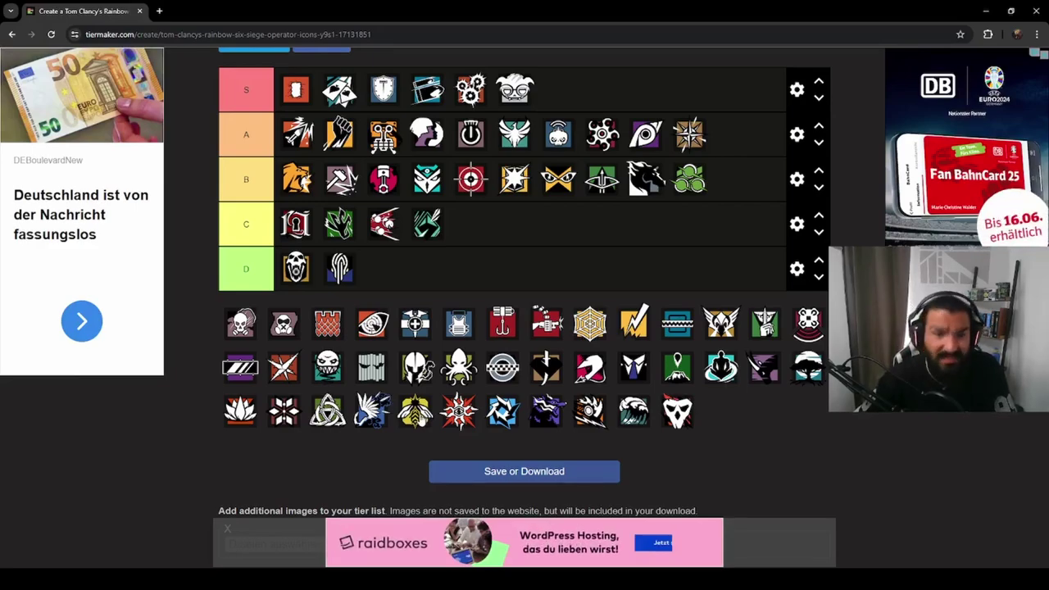
pyautogui.moveTo(415, 410); pyautogui.dragTo(732, 138)
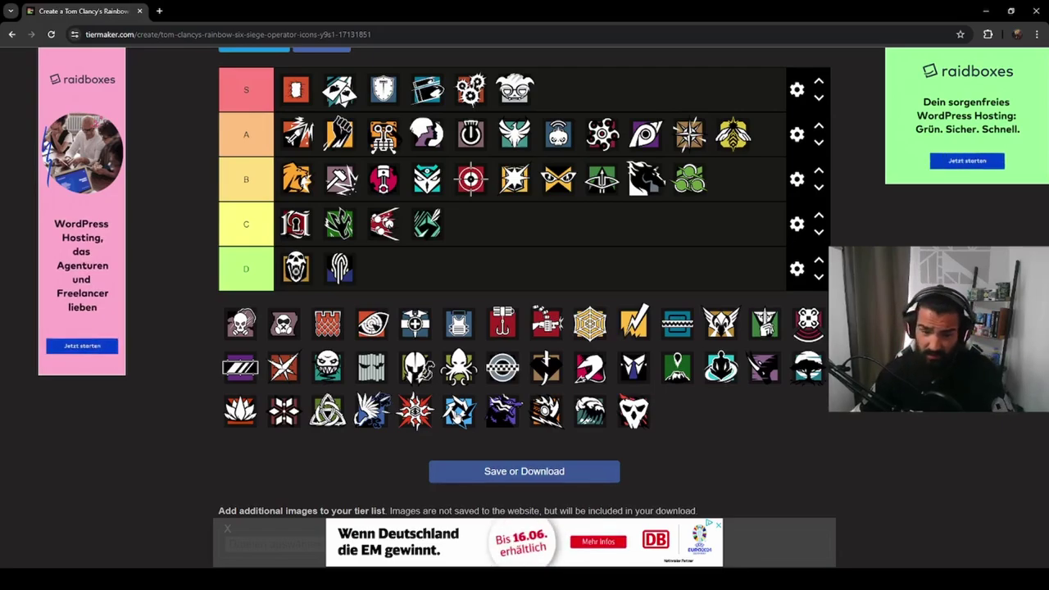
pyautogui.moveTo(458, 411); pyautogui.dragTo(296, 180)
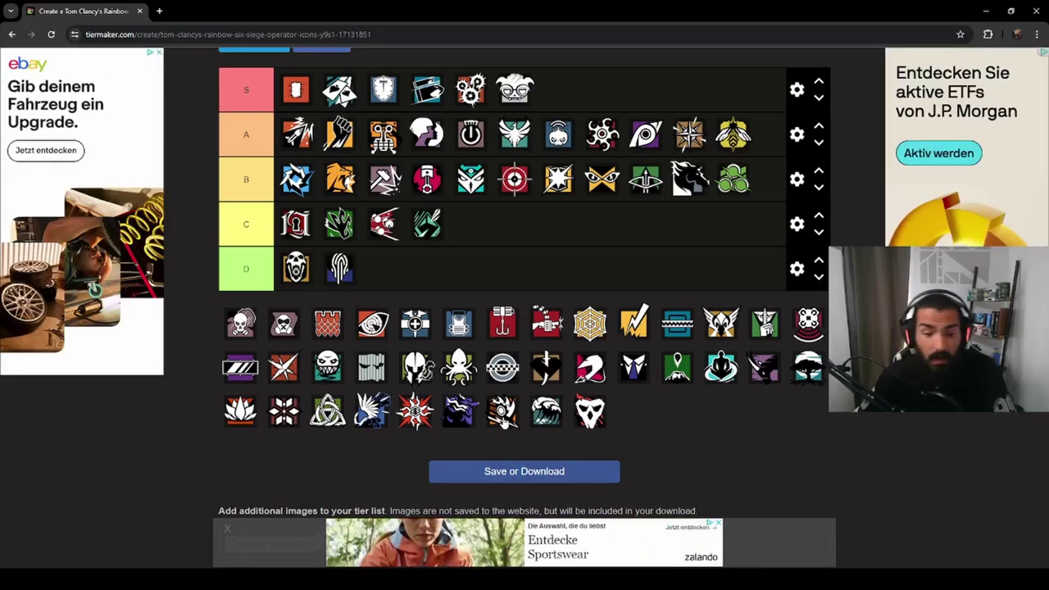
# Place the orange-and-white claw icon second and the white skull-mask icon third in tier B, and move the hammer icon to first in C.
pyautogui.moveTo(502, 412); pyautogui.dragTo(286, 180)
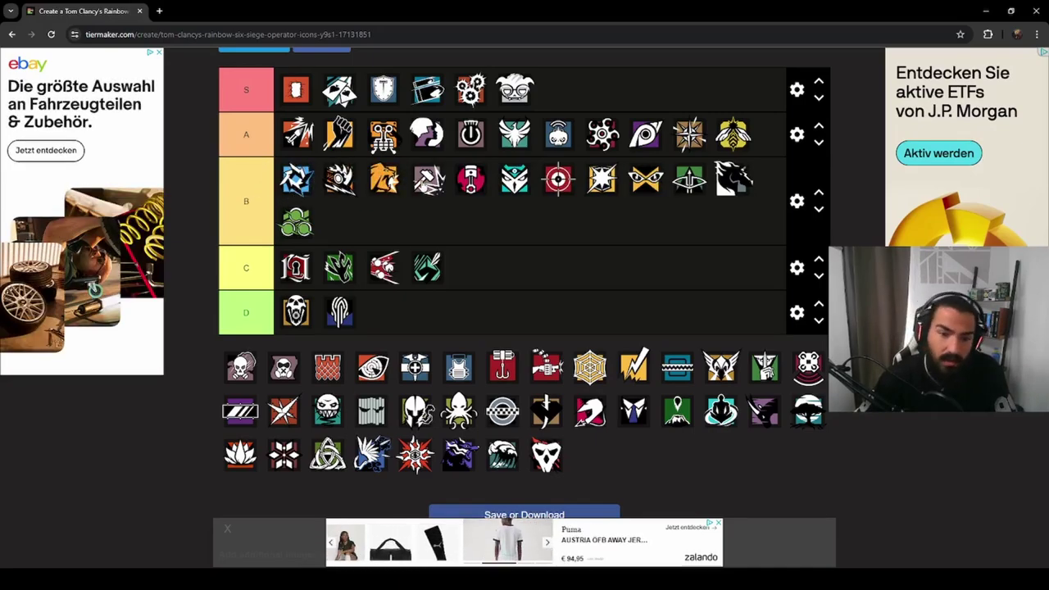
pyautogui.moveTo(424, 182); pyautogui.dragTo(295, 225)
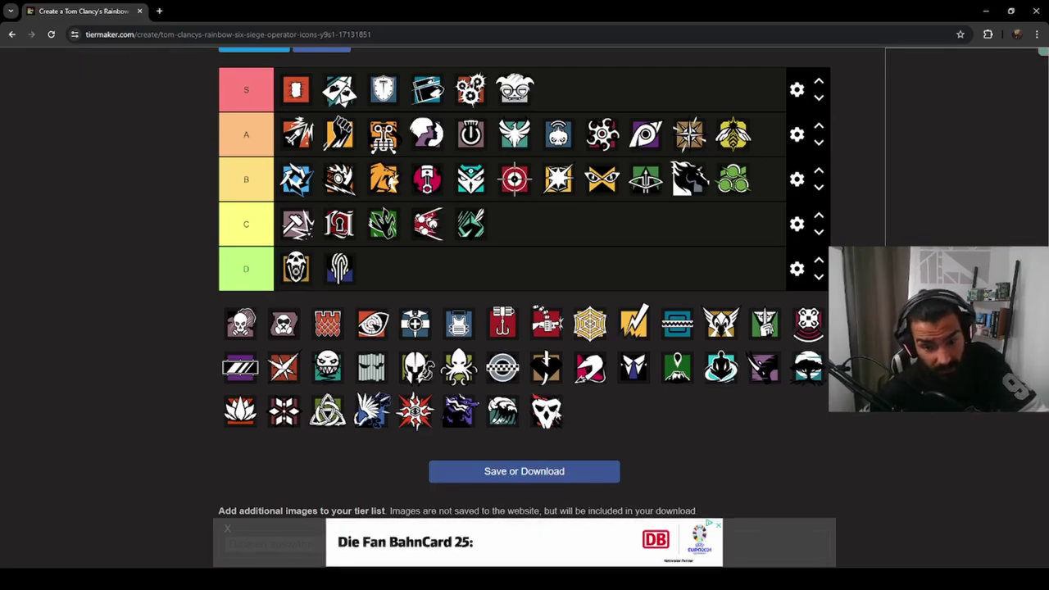
pyautogui.moveTo(545, 418); pyautogui.dragTo(768, 191)
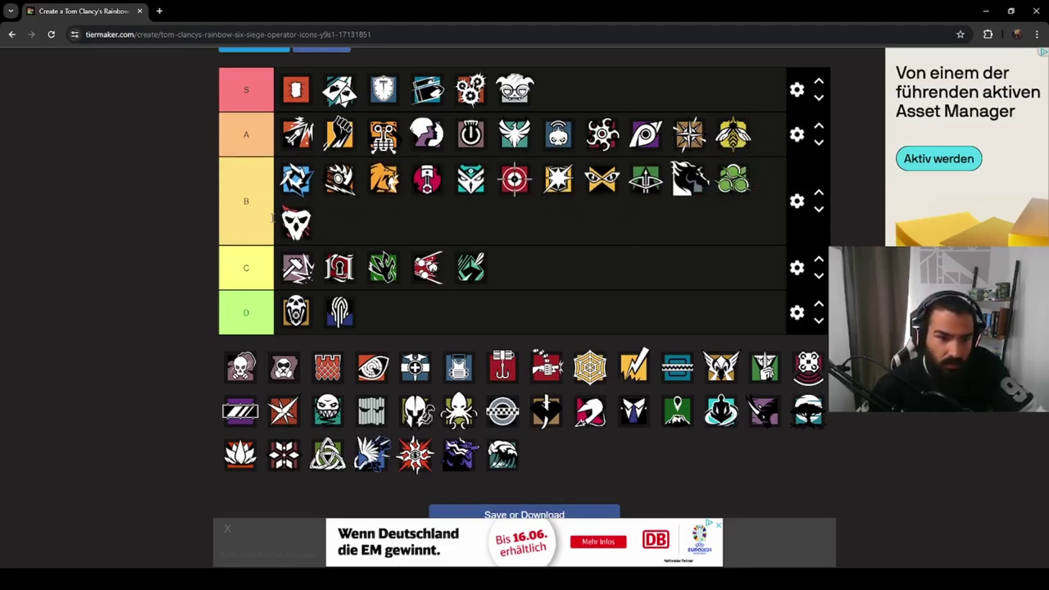
pyautogui.moveTo(296, 222); pyautogui.dragTo(396, 183)
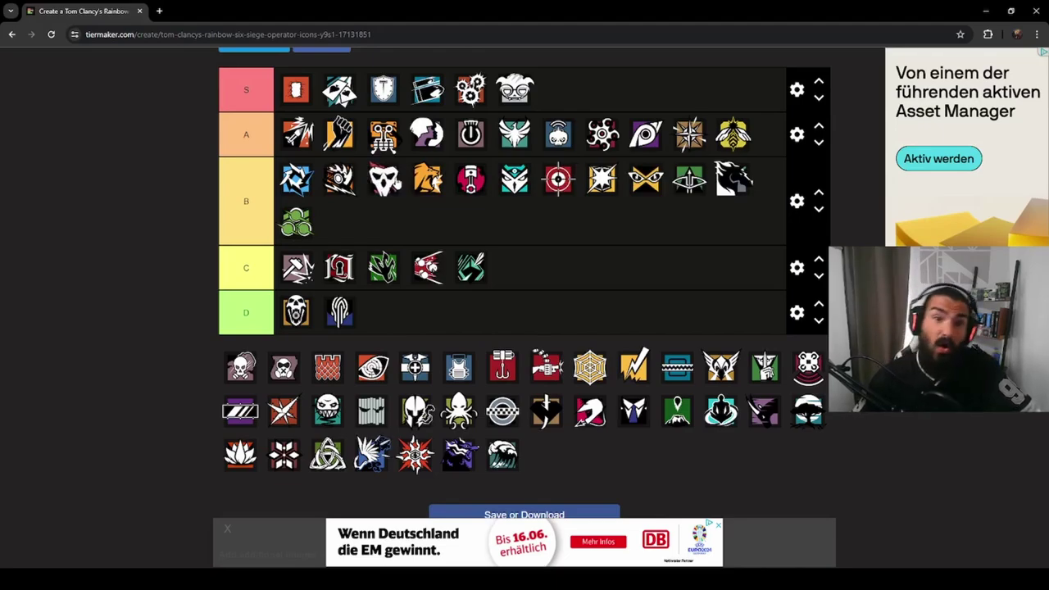
# Clear all operator icons out of tiers S and A.
pyautogui.click(796, 90)
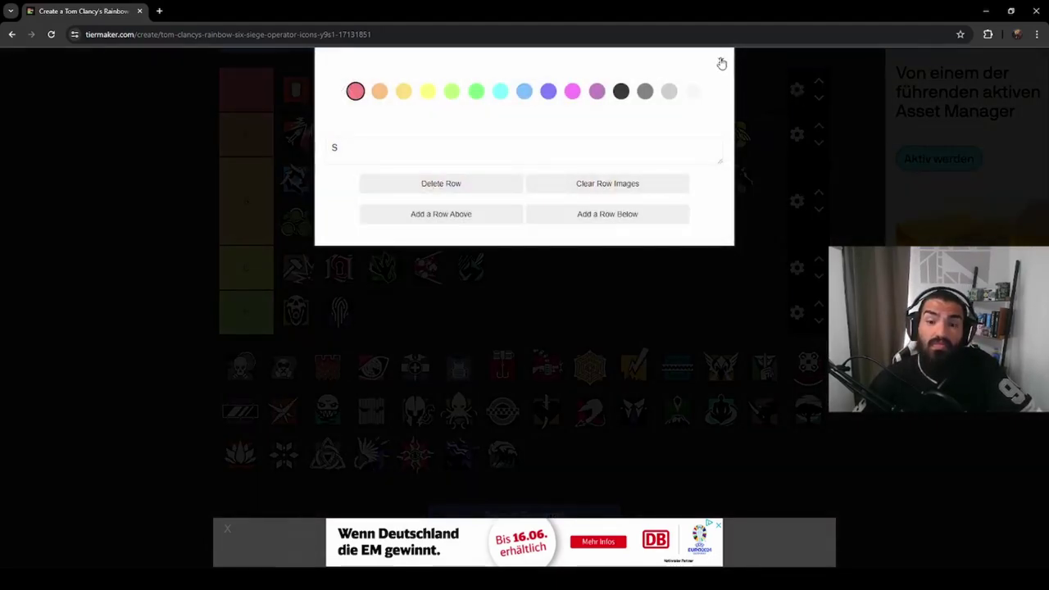
pyautogui.click(639, 190)
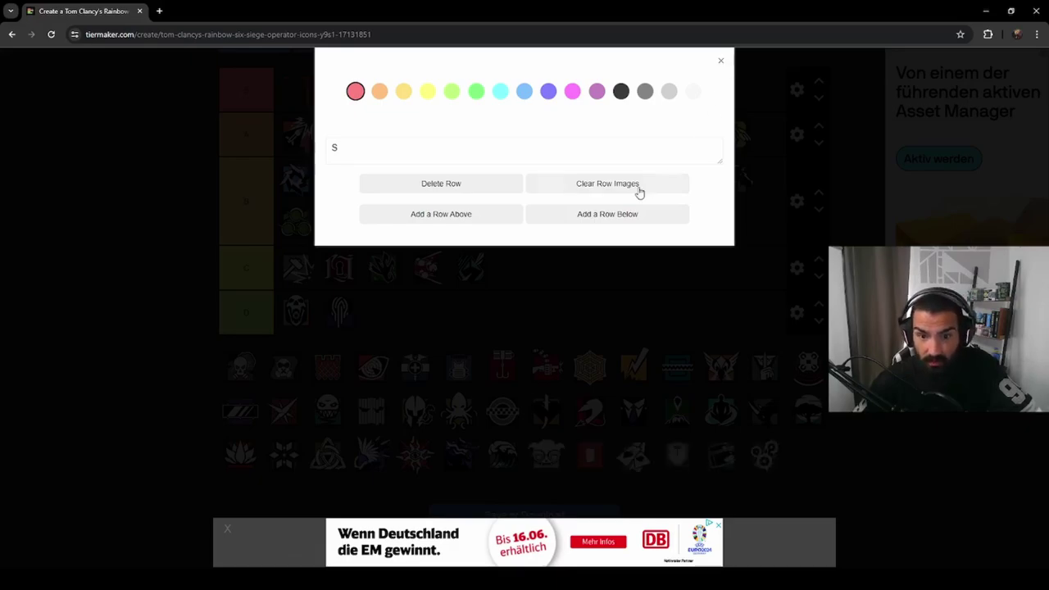
pyautogui.click(723, 63)
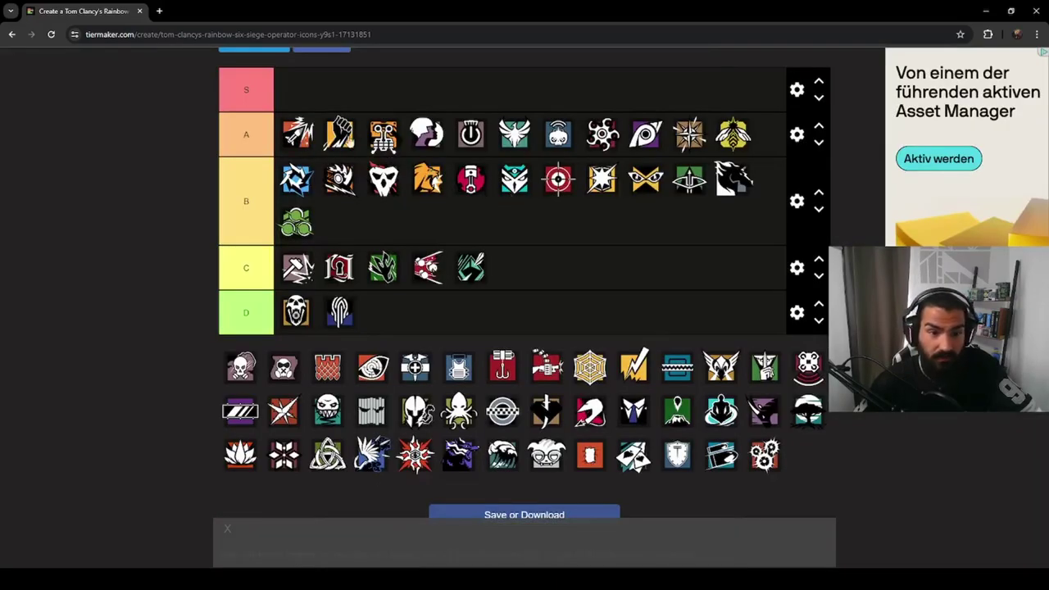
pyautogui.click(796, 134)
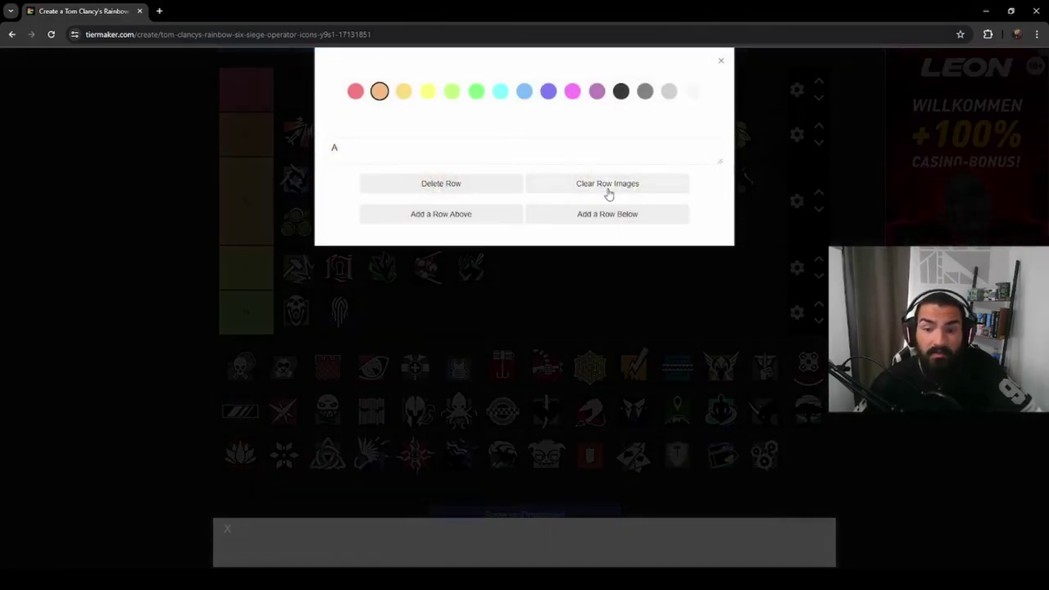
pyautogui.click(607, 192)
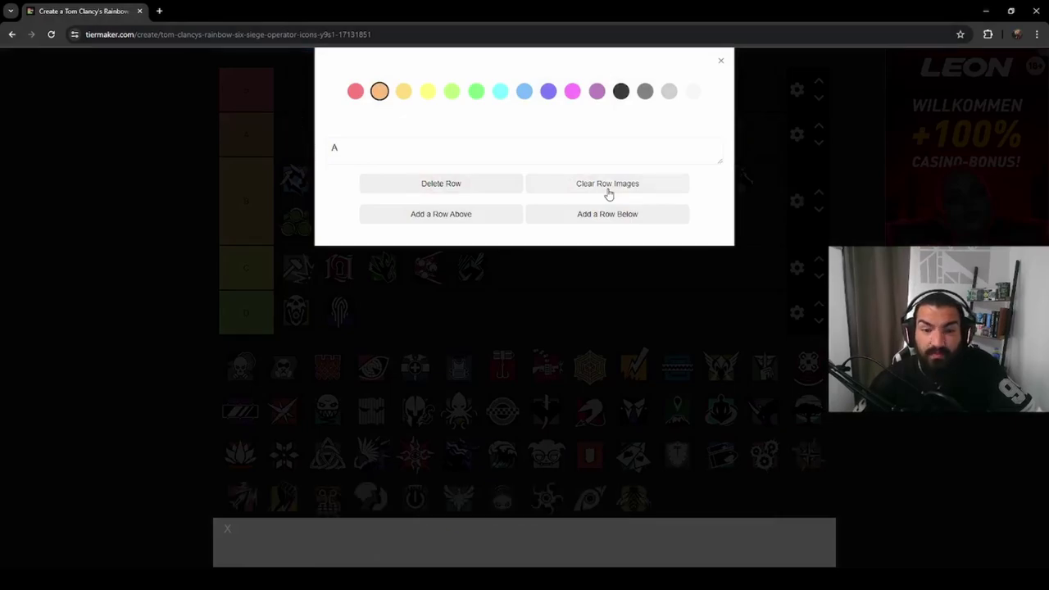
pyautogui.click(720, 62)
# Clear all operator icons out of tiers B, C and D.
pyautogui.click(796, 201)
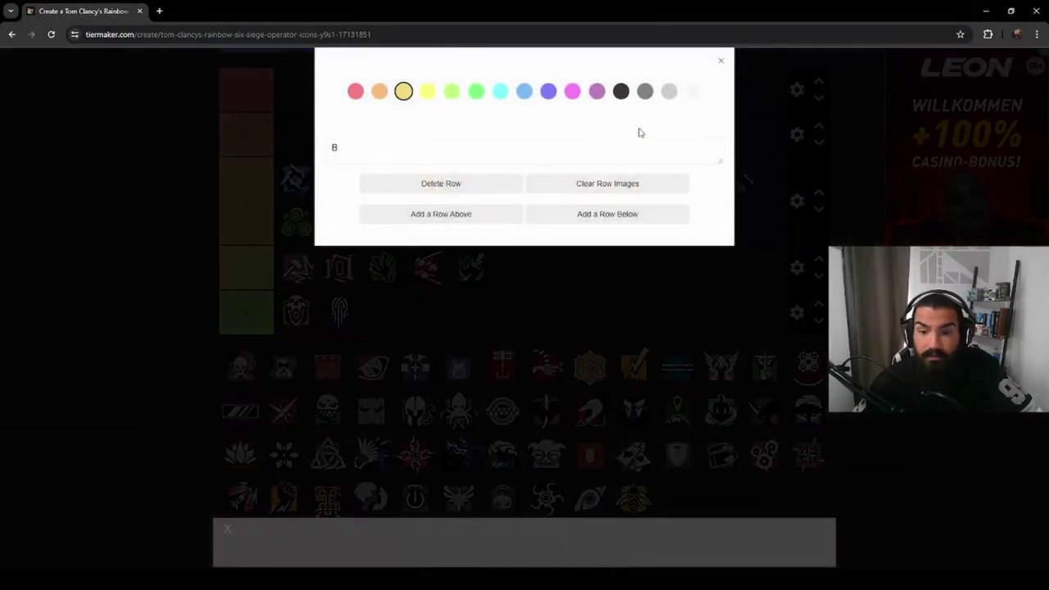
pyautogui.click(609, 188)
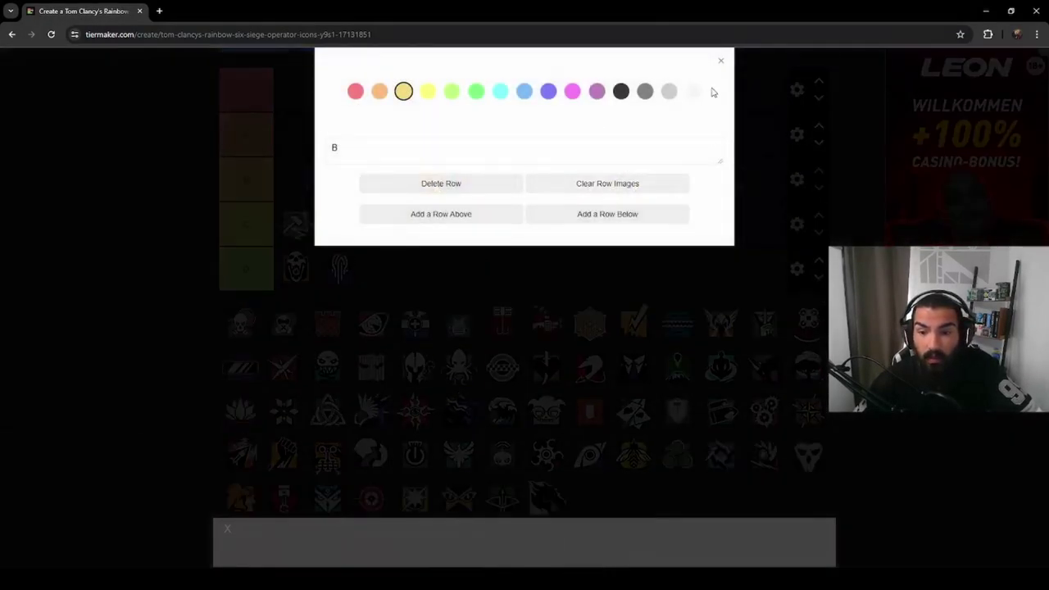
pyautogui.click(720, 62)
pyautogui.click(796, 224)
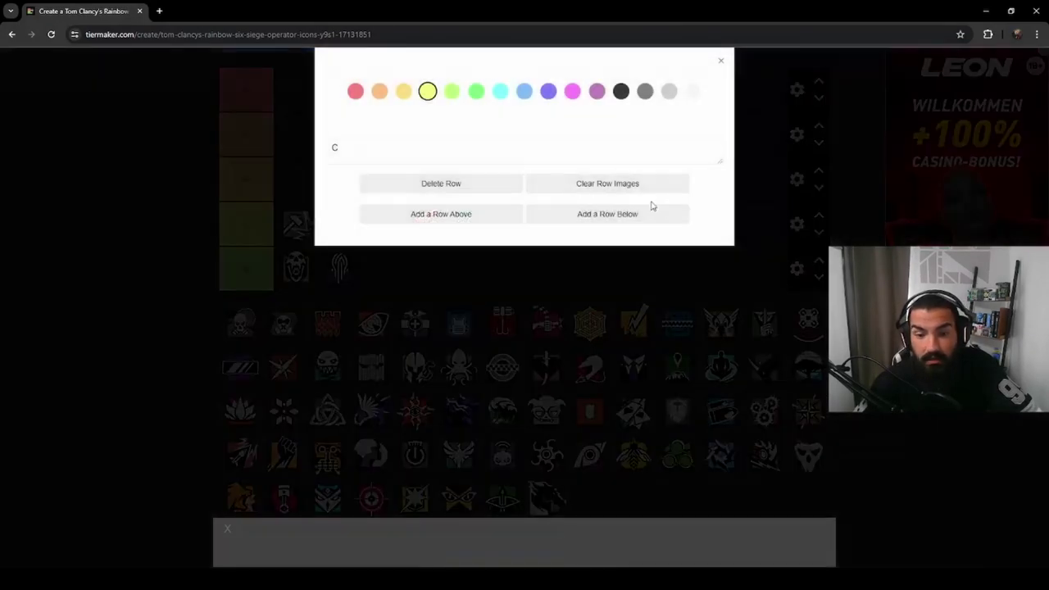
pyautogui.click(620, 183)
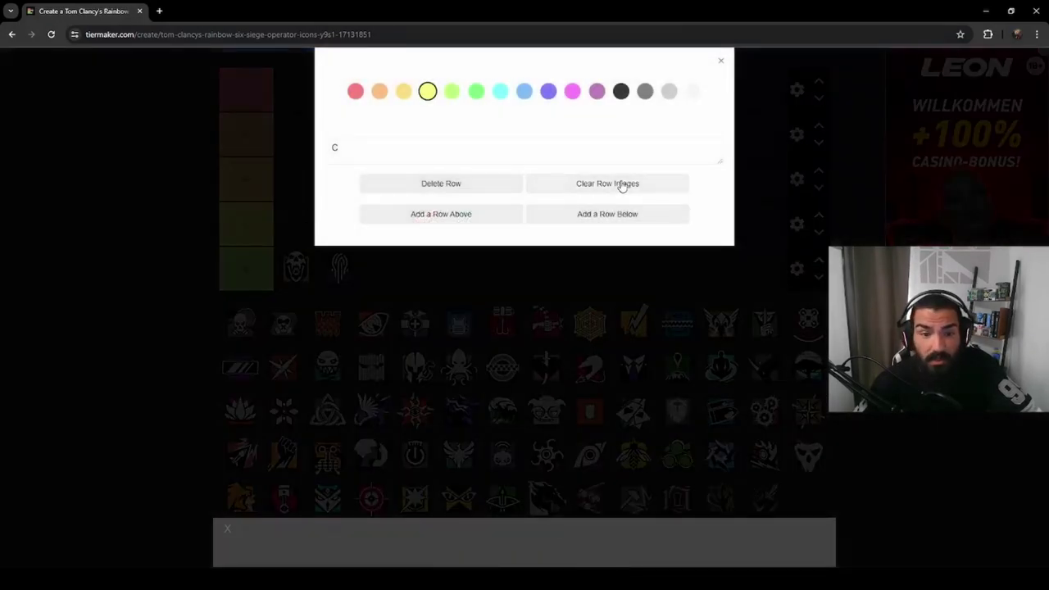
pyautogui.click(720, 62)
pyautogui.click(797, 268)
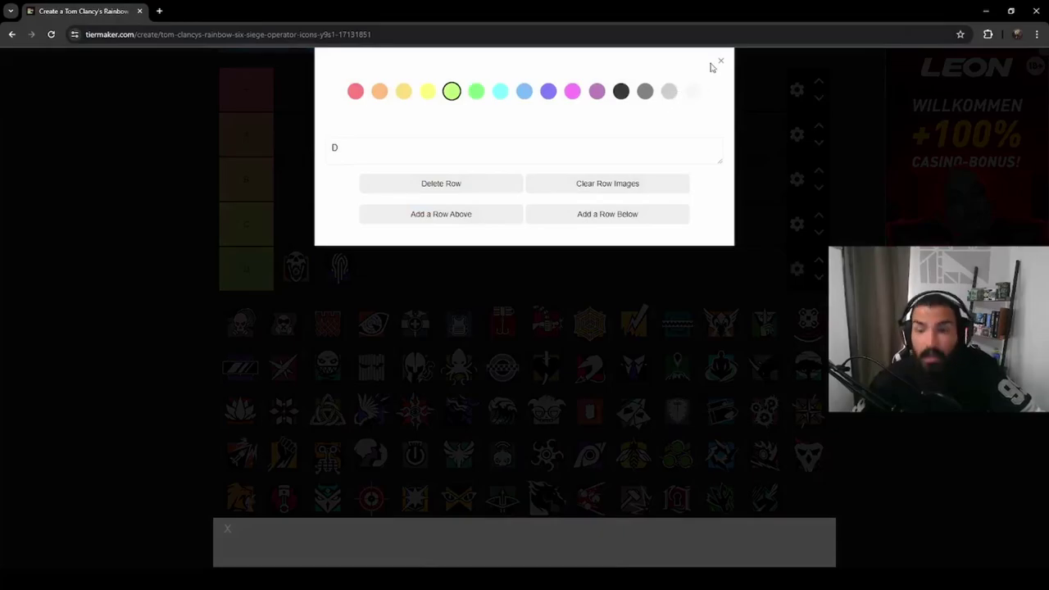
pyautogui.click(647, 185)
pyautogui.click(720, 62)
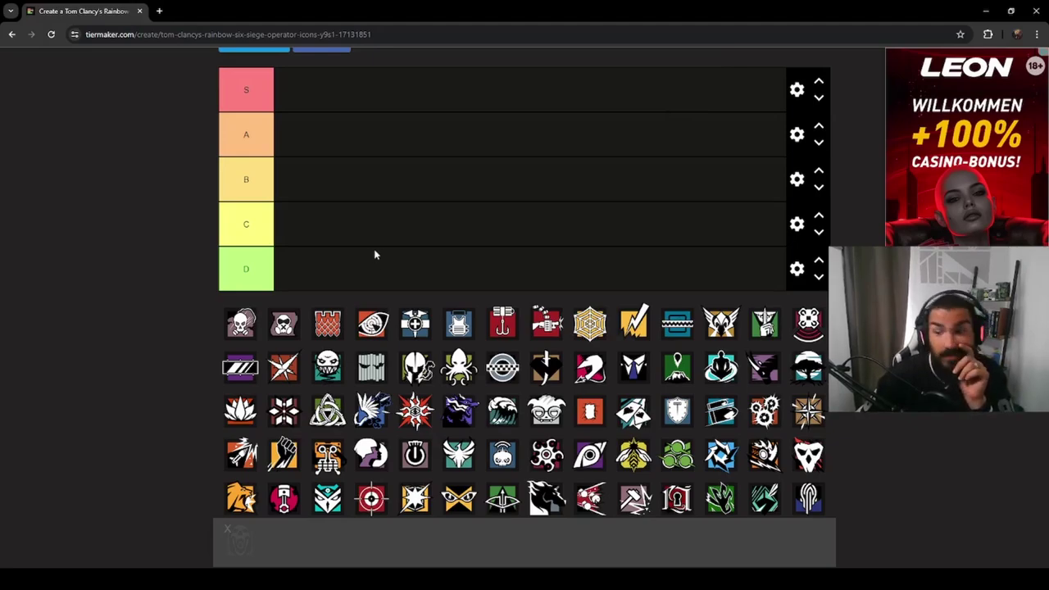
# Place the gas-mask icon first and the skull-and-crossbones icon second in tier S.
pyautogui.scroll(3, 374, 255)
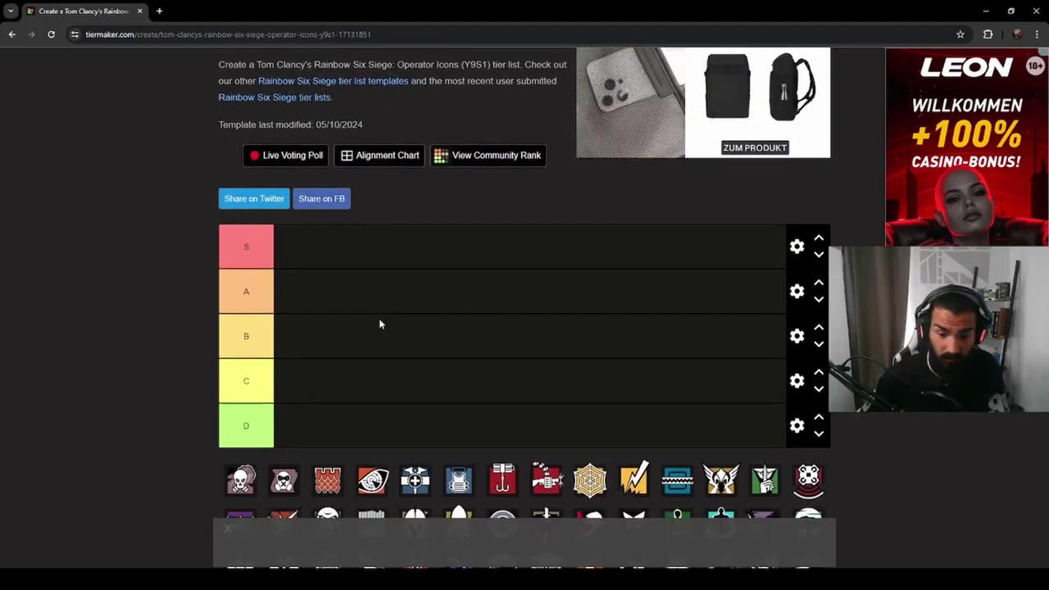
pyautogui.scroll(-1, 359, 338)
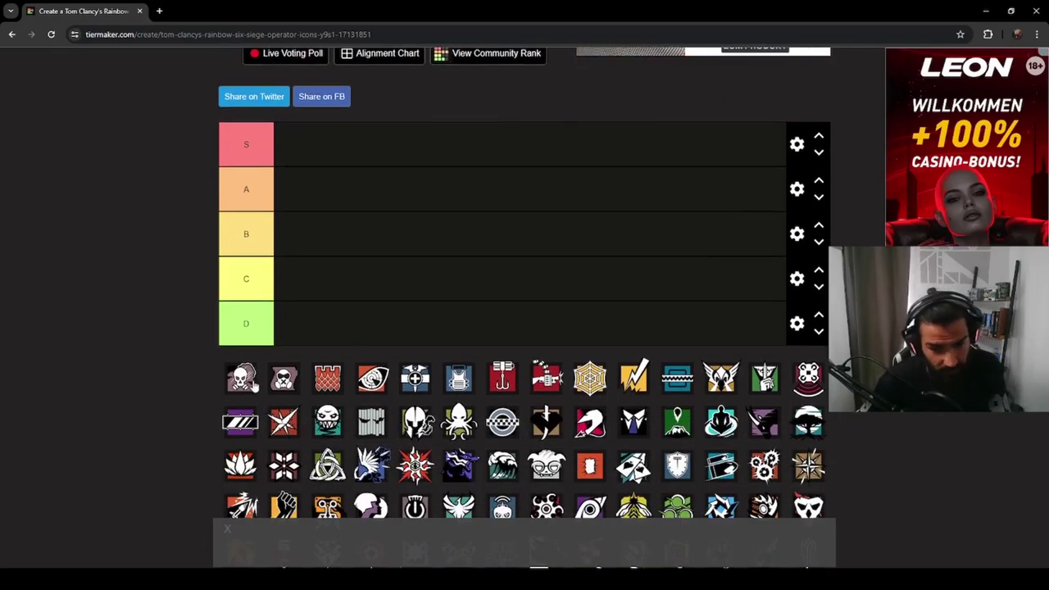
pyautogui.moveTo(285, 381); pyautogui.dragTo(290, 146)
pyautogui.moveTo(240, 376); pyautogui.dragTo(342, 162)
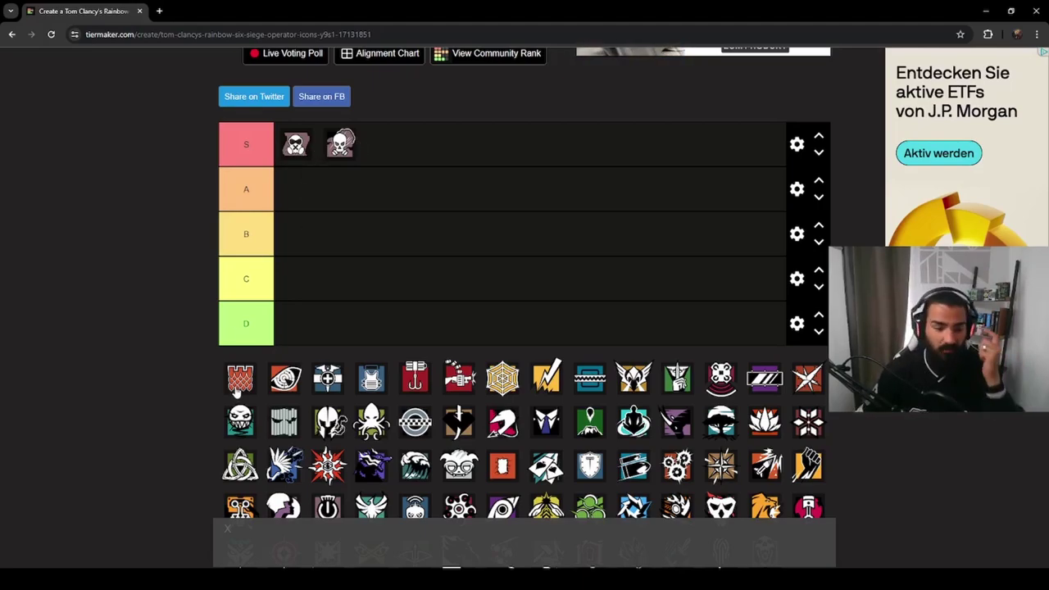
# Fill tier A with the blue medical-cross and red castle icons and tier B with the blue vest and orange eye icons, in that order.
pyautogui.moveTo(236, 392); pyautogui.dragTo(446, 204)
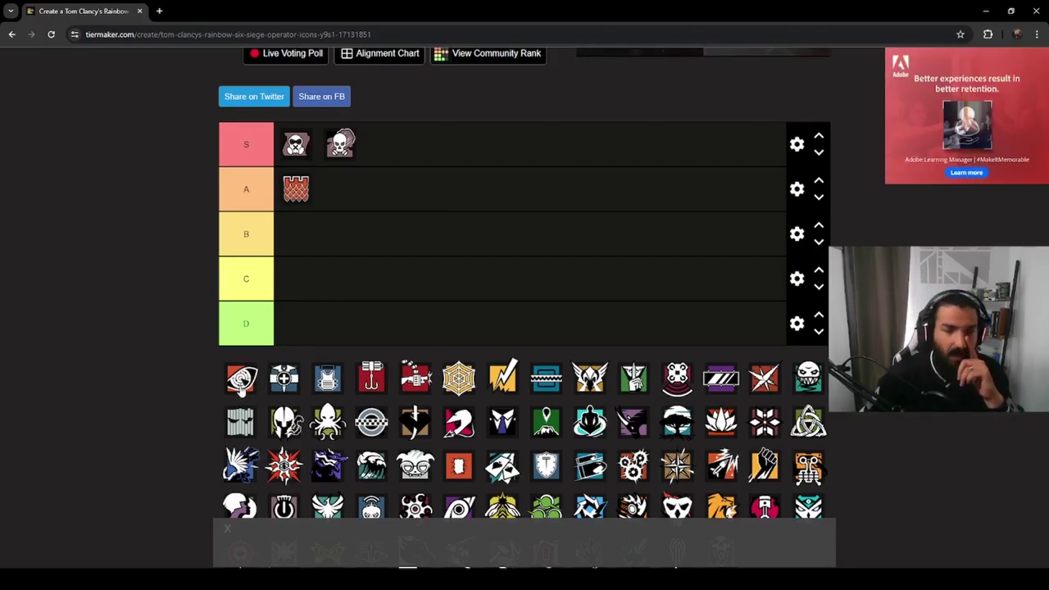
pyautogui.moveTo(242, 385); pyautogui.dragTo(304, 250)
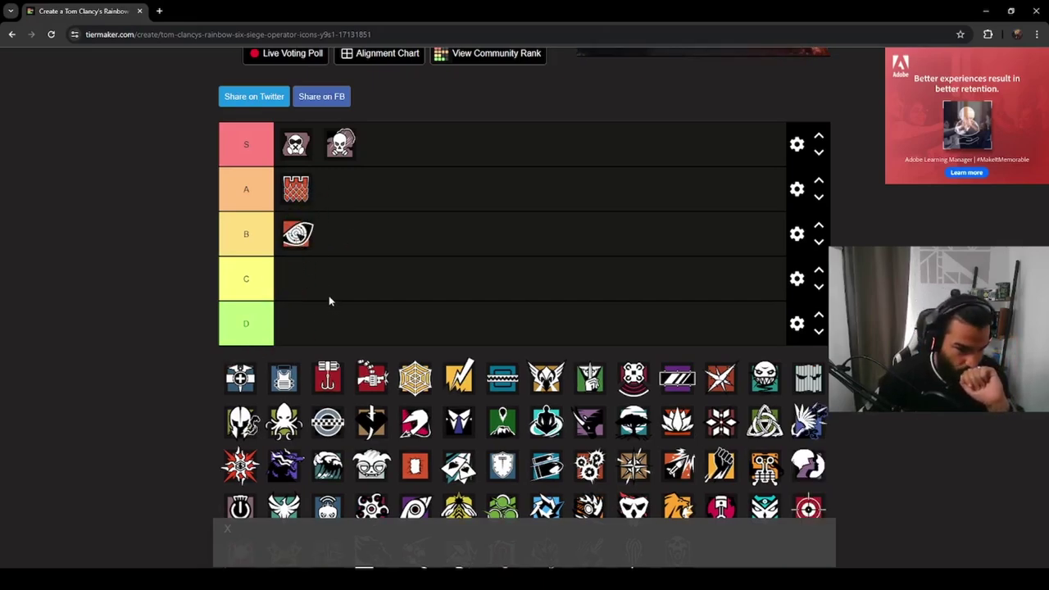
pyautogui.scroll(-2, 321, 292)
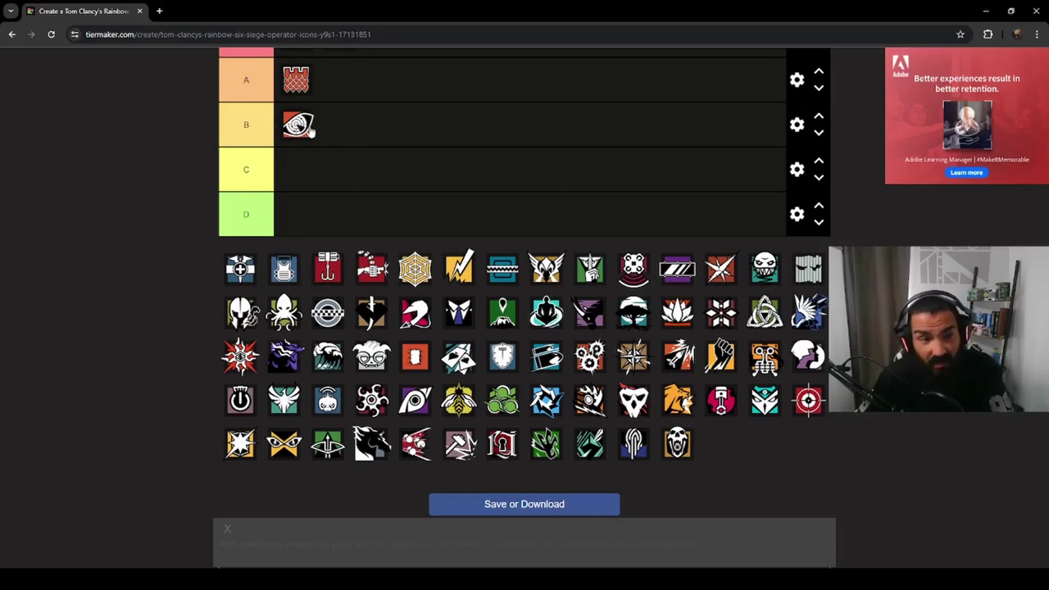
pyautogui.scroll(2, 317, 251)
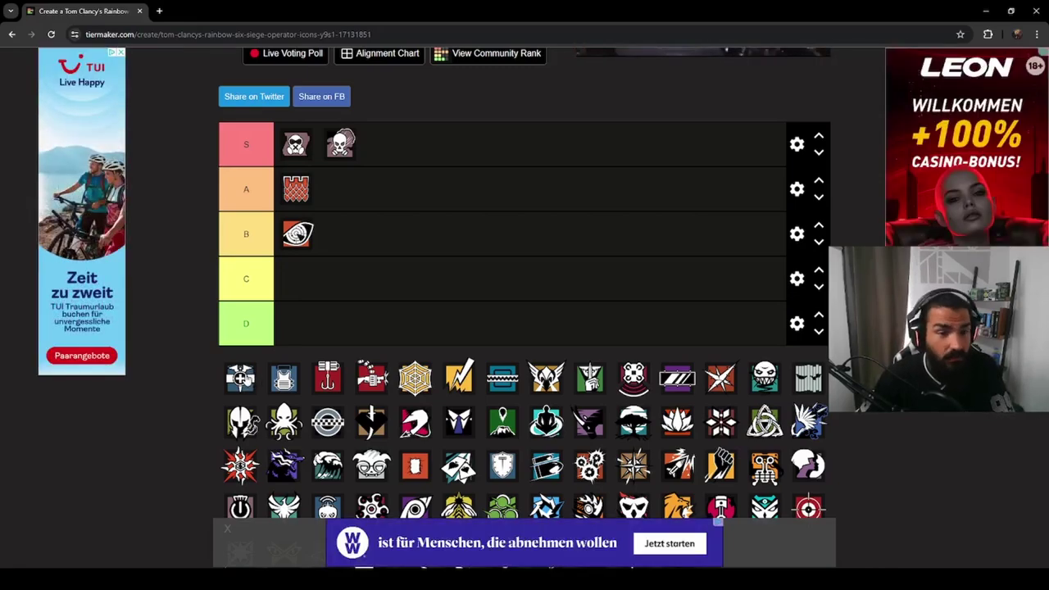
pyautogui.moveTo(240, 377); pyautogui.dragTo(305, 192)
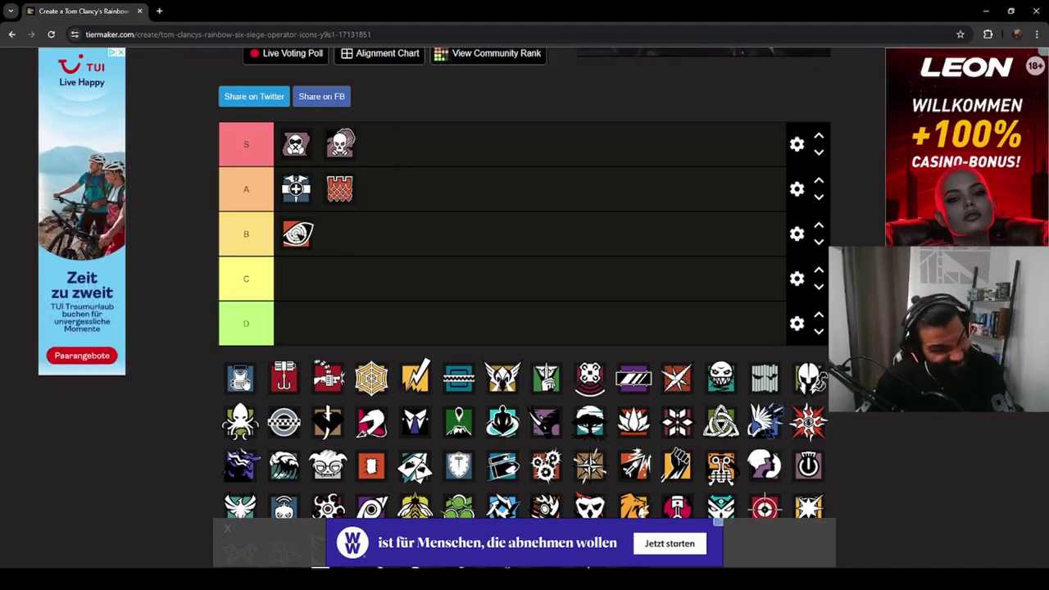
pyautogui.moveTo(240, 378); pyautogui.dragTo(296, 234)
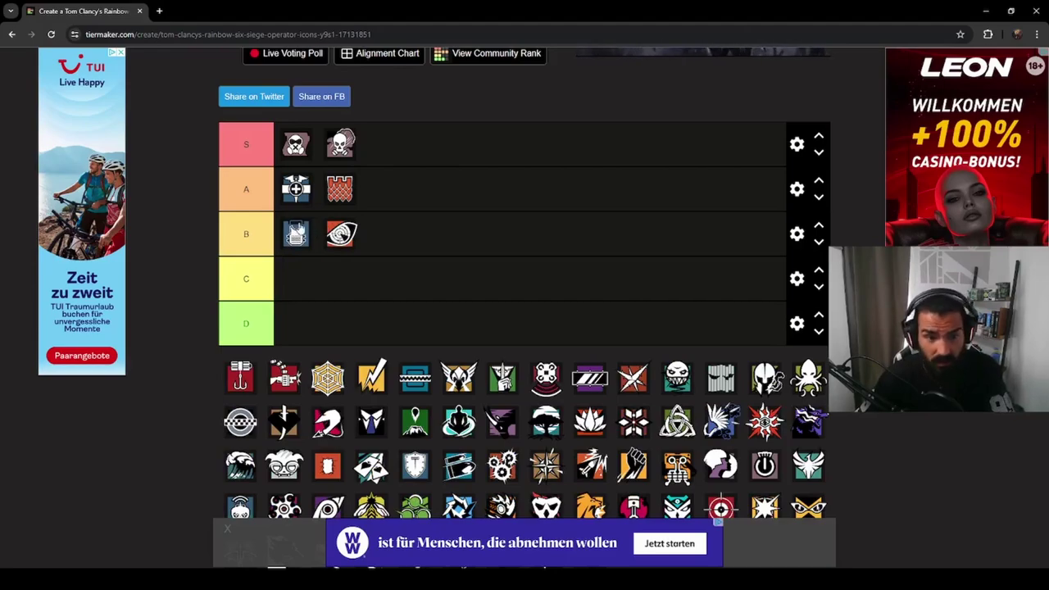
# Add the red hook and yellow lightning icons to the end of tier A, the red gun icon to D and the yellow web icon last in B.
pyautogui.moveTo(241, 377); pyautogui.dragTo(379, 190)
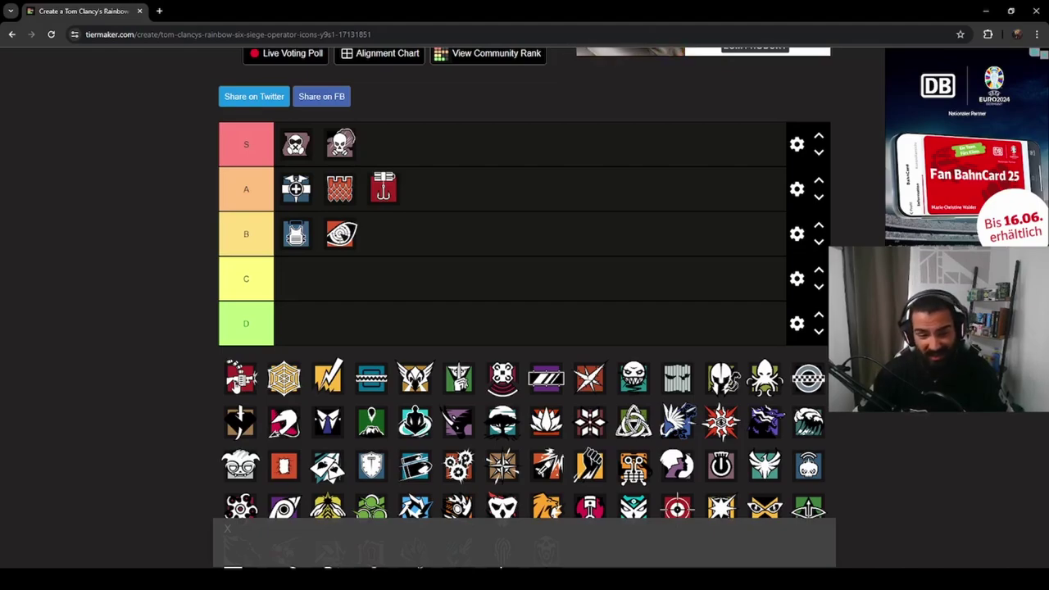
pyautogui.moveTo(235, 383); pyautogui.dragTo(297, 324)
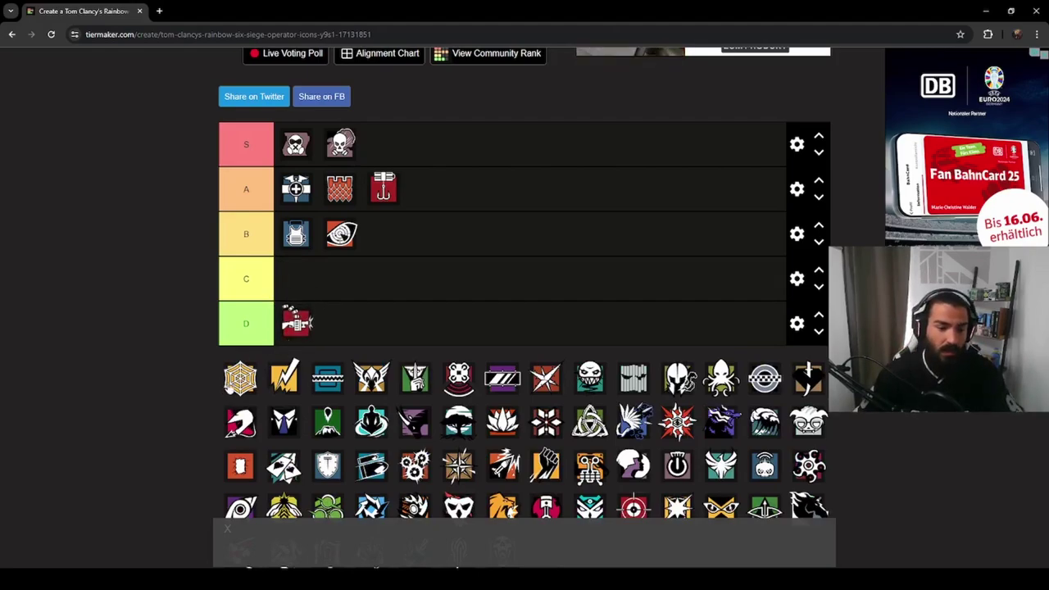
pyautogui.moveTo(239, 378); pyautogui.dragTo(390, 242)
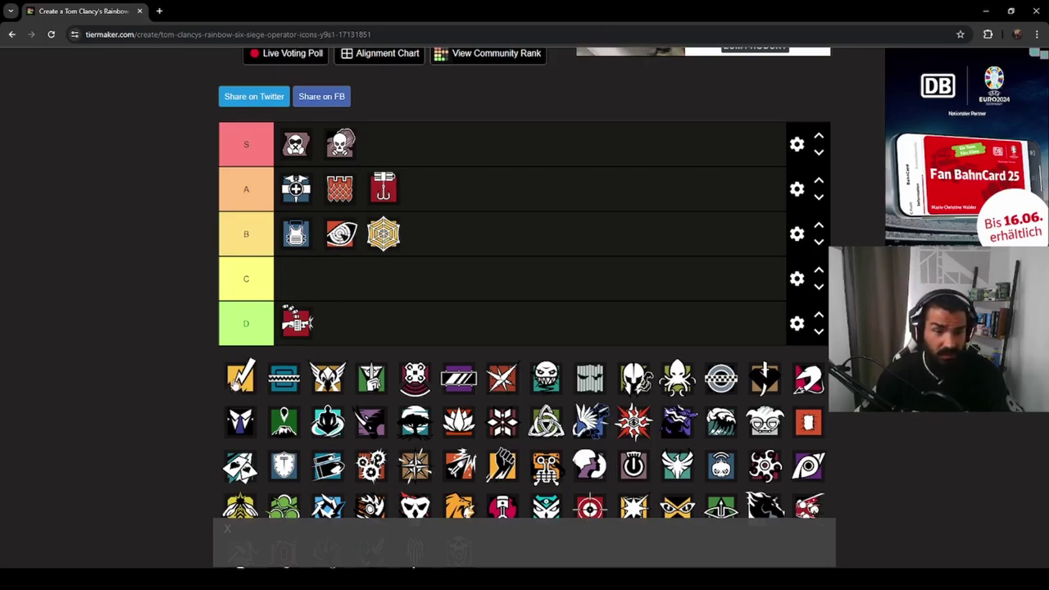
pyautogui.moveTo(236, 382); pyautogui.dragTo(453, 193)
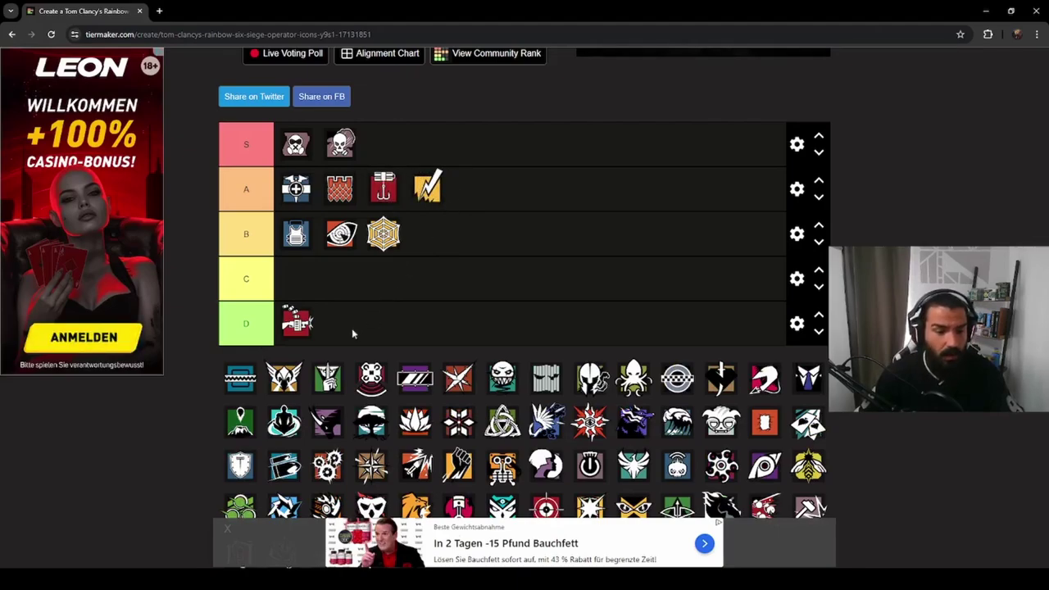
# Place the teal spiked-strip icon first in tier B, the gold winged icon last in S and the green finger-on-lips icon in C.
pyautogui.moveTo(240, 378); pyautogui.dragTo(296, 235)
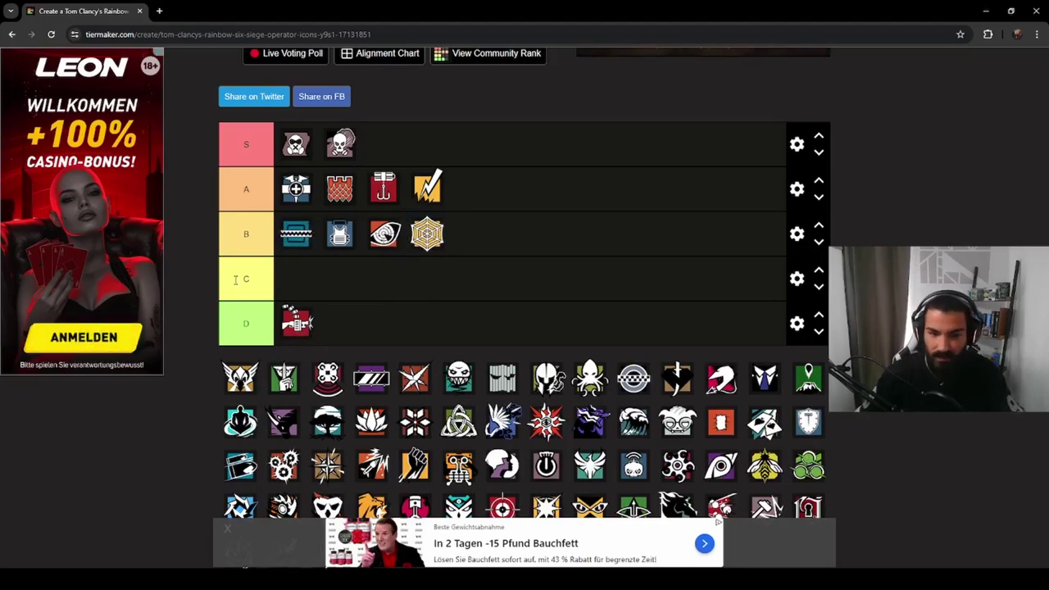
pyautogui.moveTo(245, 392); pyautogui.dragTo(381, 163)
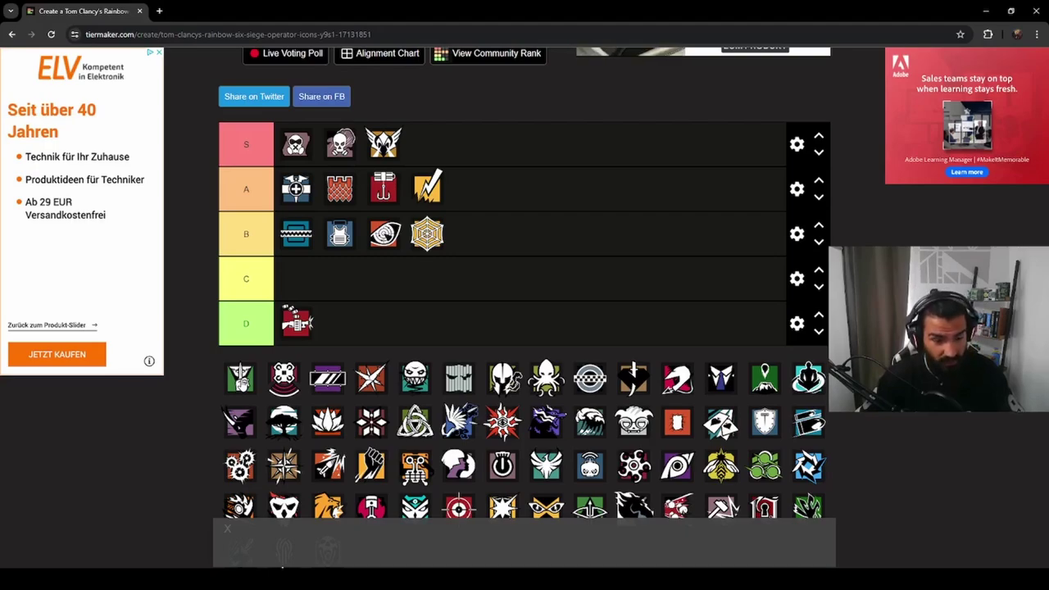
pyautogui.moveTo(240, 377); pyautogui.dragTo(303, 327)
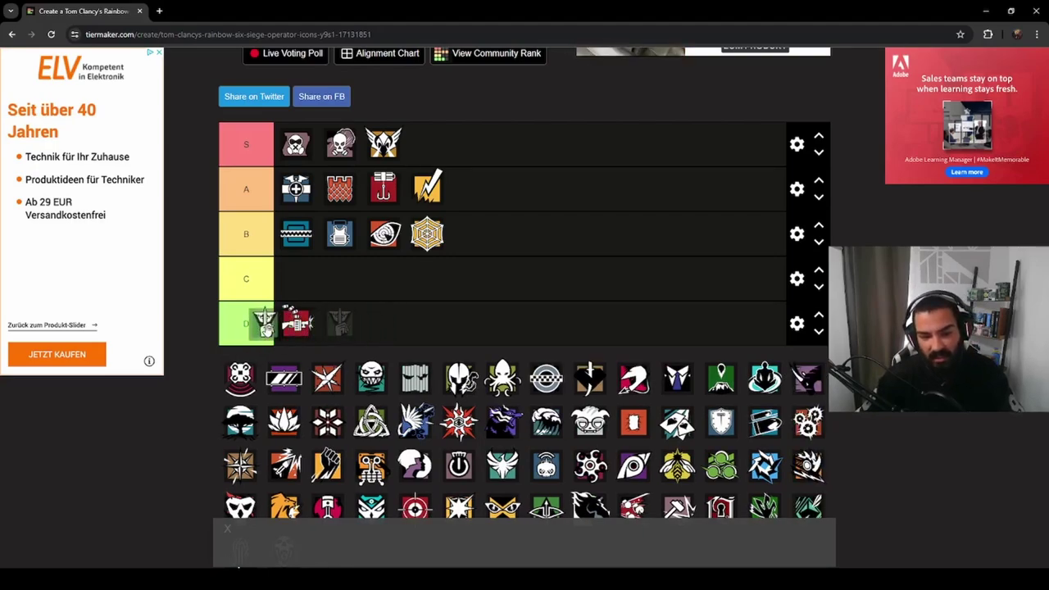
pyautogui.moveTo(264, 322); pyautogui.dragTo(294, 281)
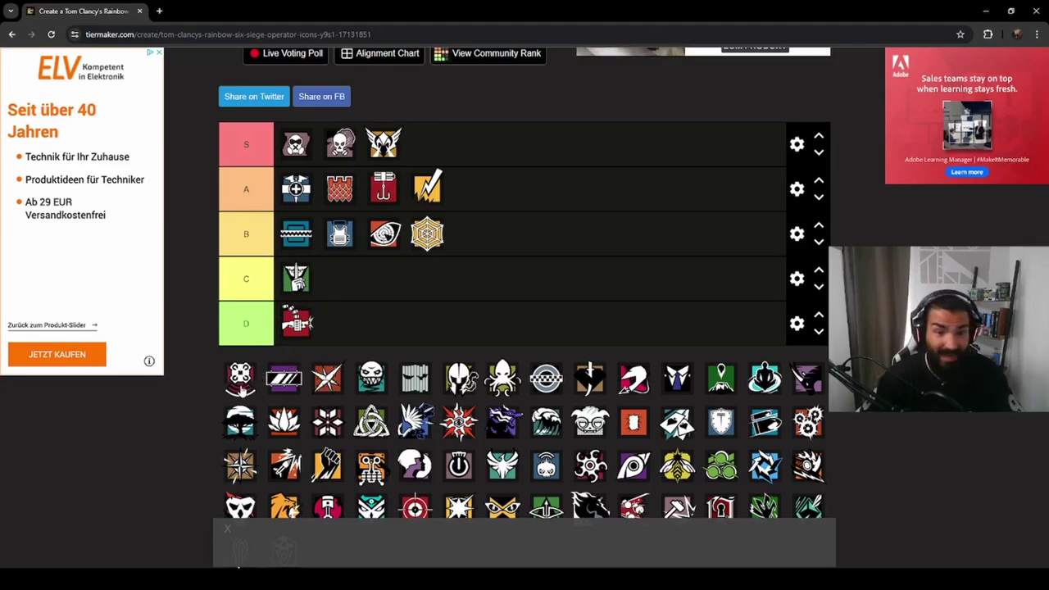
# Add the dark red dotted-mask icon and the purple striped-bar icon, in that order, to the end of tier S.
pyautogui.moveTo(240, 390); pyautogui.dragTo(436, 154)
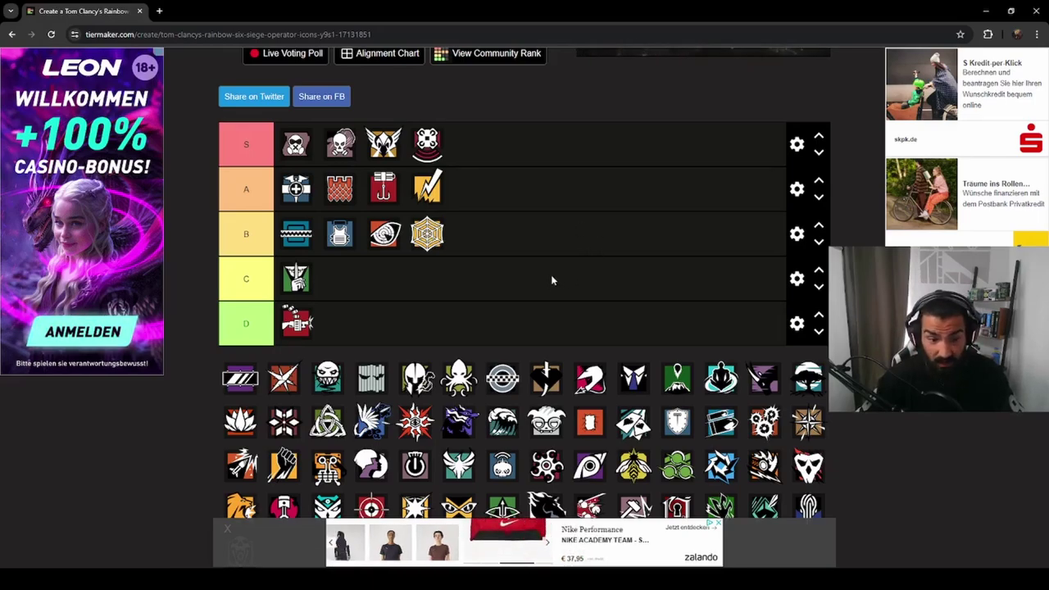
pyautogui.scroll(-1, 500, 271)
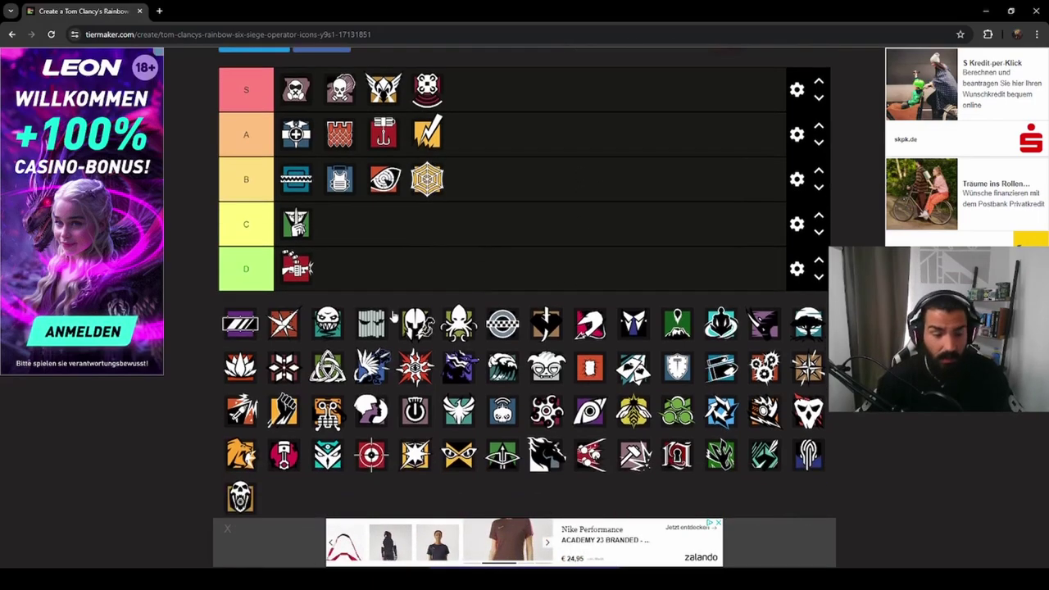
pyautogui.moveTo(240, 322); pyautogui.dragTo(470, 92)
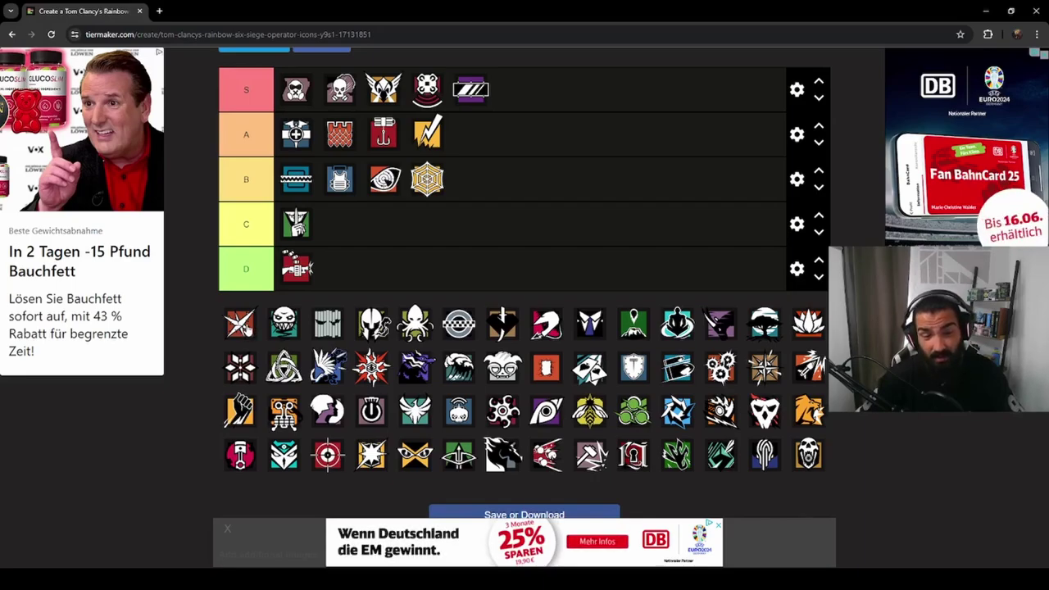
# Place the orange-red star icon first and the spartan helmet icon last in A, the teal fanged face last in C and the grey mask last in B.
pyautogui.moveTo(244, 328); pyautogui.dragTo(298, 136)
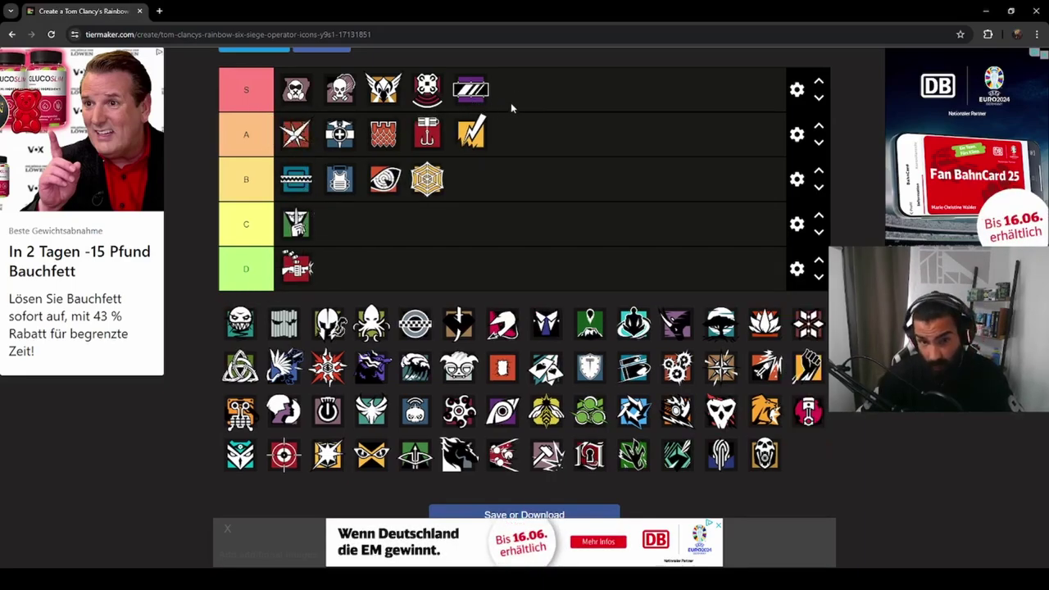
pyautogui.moveTo(240, 326); pyautogui.dragTo(338, 226)
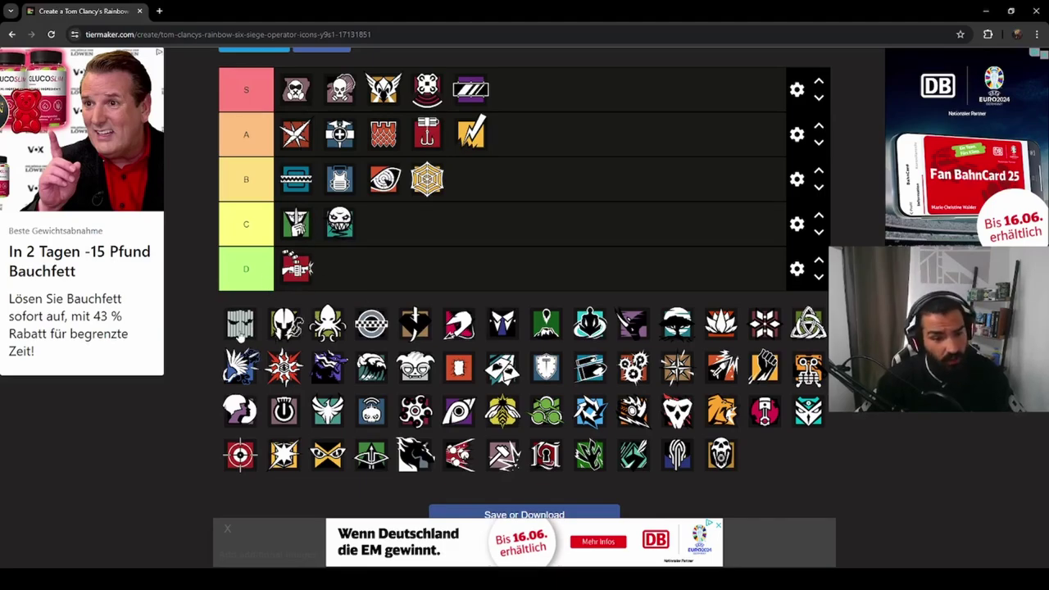
pyautogui.moveTo(240, 329); pyautogui.dragTo(484, 190)
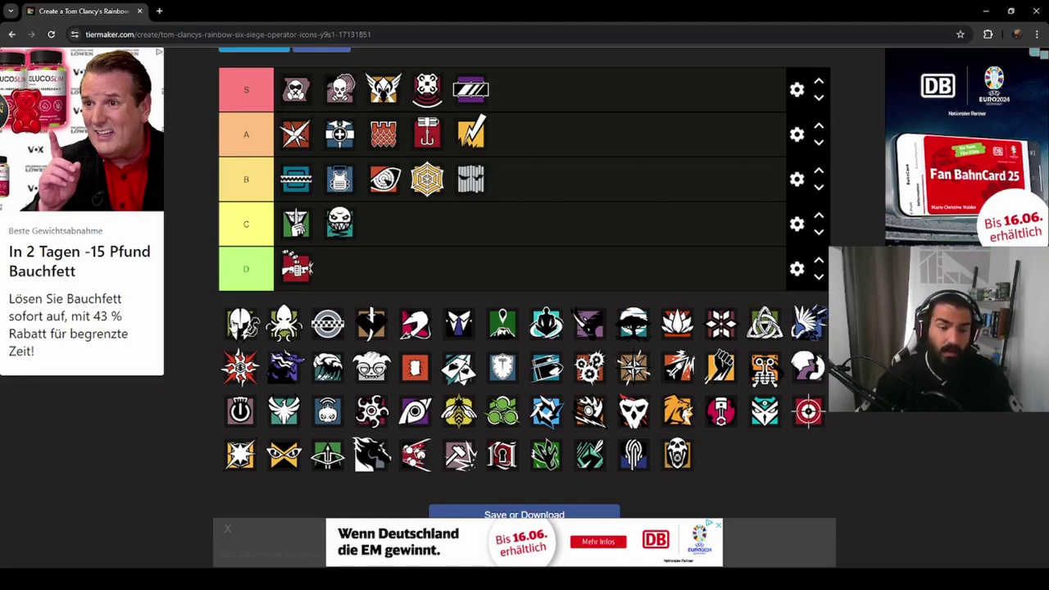
pyautogui.moveTo(240, 322); pyautogui.dragTo(521, 135)
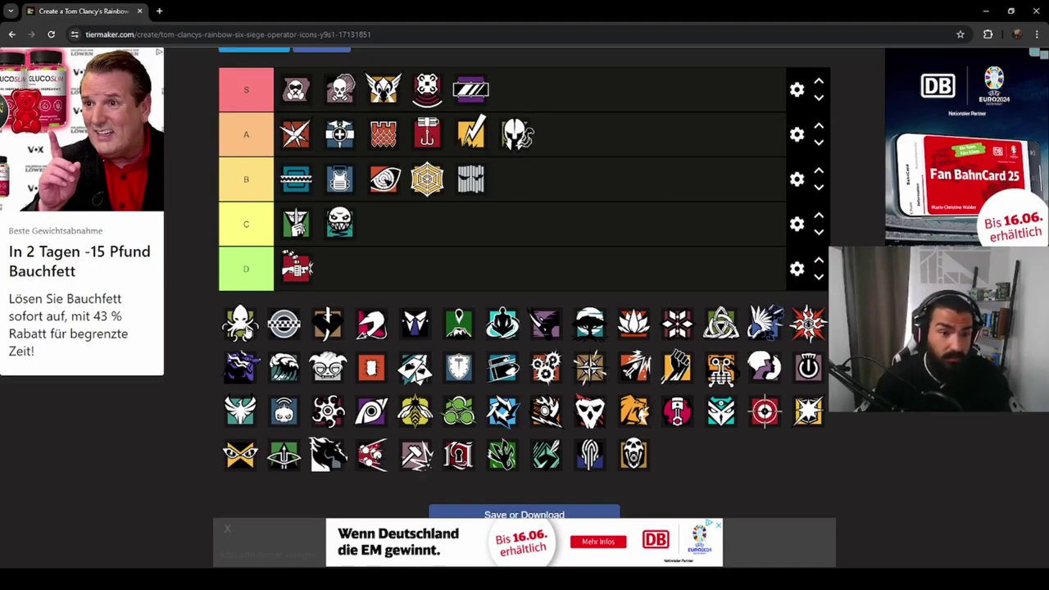
# Place the green octopus icon third in tier B, the grey striped-circle icon first in C and the brown heart icon last in S.
pyautogui.moveTo(240, 322); pyautogui.dragTo(517, 184)
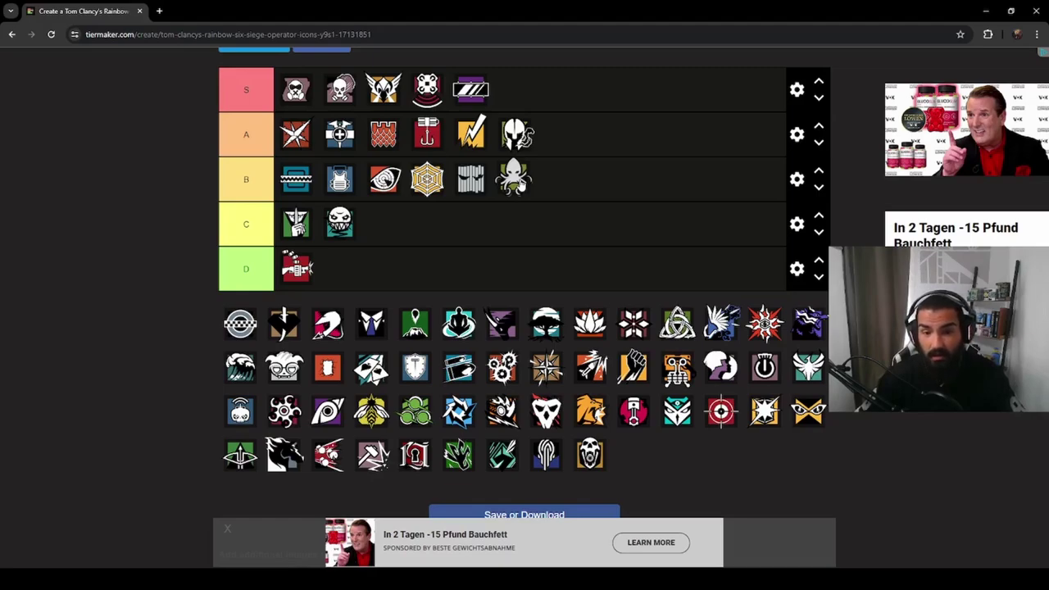
pyautogui.moveTo(521, 185)
pyautogui.mouseDown()
pyautogui.moveTo(537, 188)
pyautogui.moveTo(515, 186)
pyautogui.mouseUp()
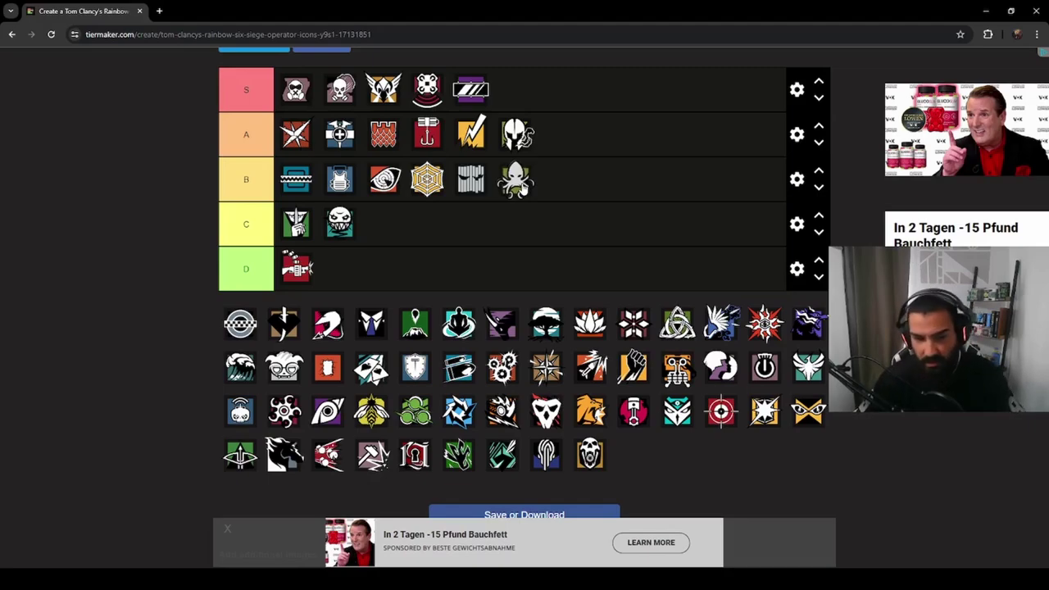
pyautogui.moveTo(521, 187); pyautogui.dragTo(384, 184)
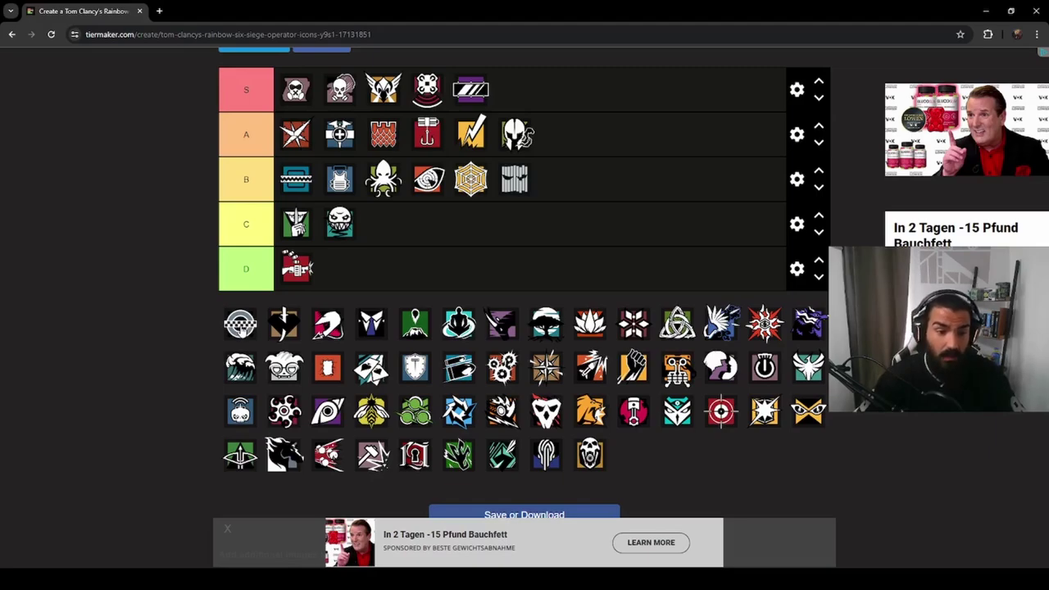
pyautogui.moveTo(240, 323); pyautogui.dragTo(298, 238)
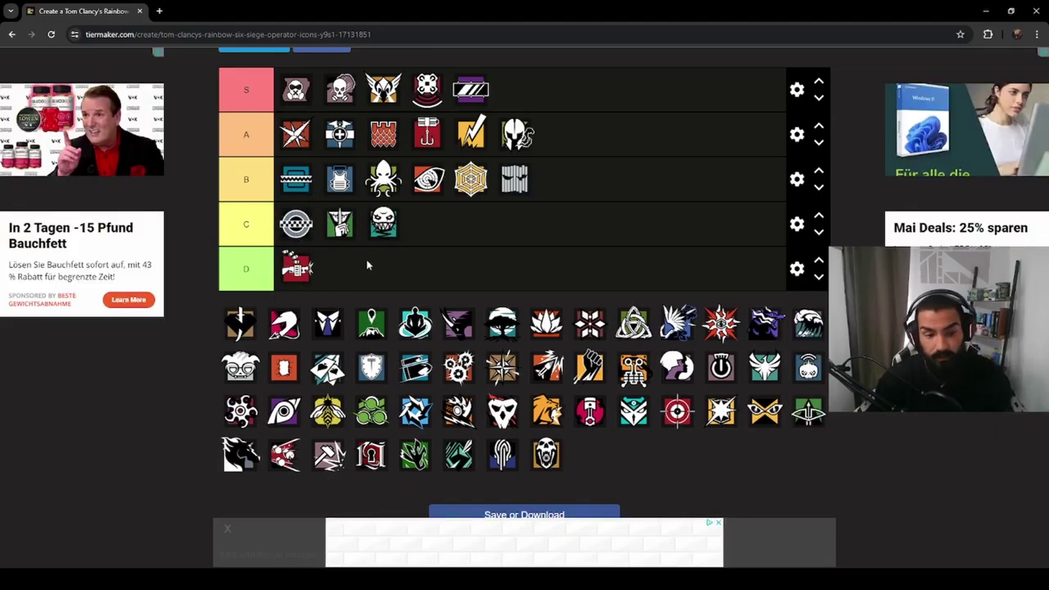
pyautogui.moveTo(239, 340); pyautogui.dragTo(518, 94)
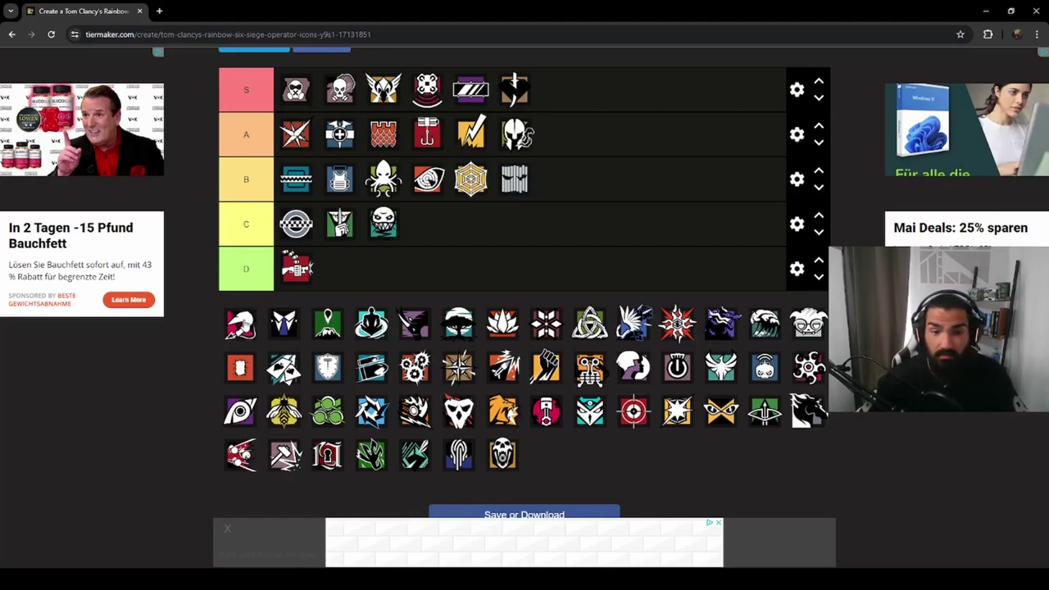
# Add the crimson bird-head icon to A and order the row: star, spartan helmet, hook, bird head, lightning, medical cross, castle.
pyautogui.moveTo(240, 323); pyautogui.dragTo(560, 135)
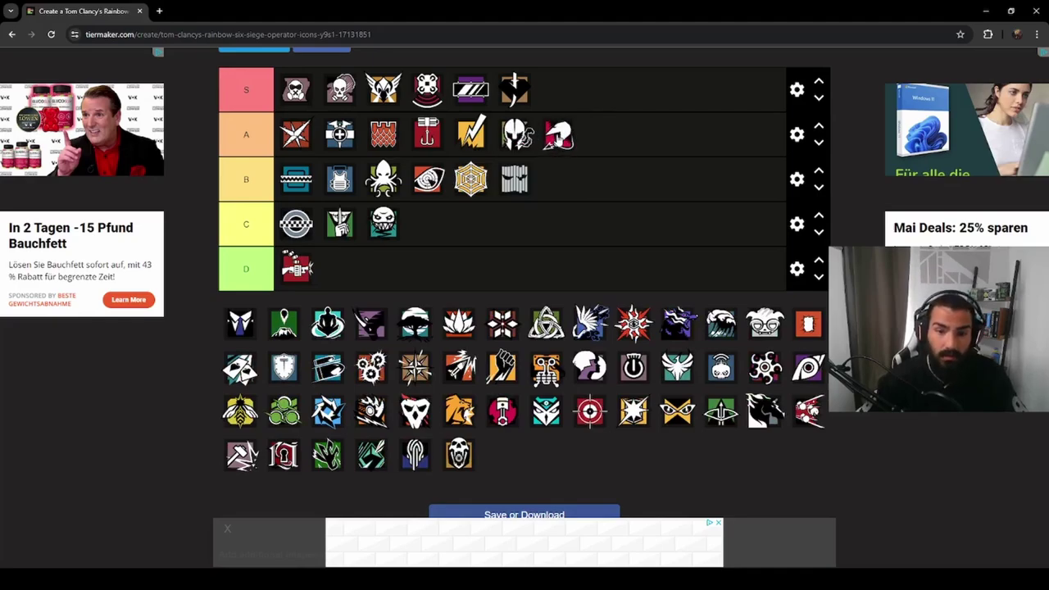
pyautogui.moveTo(387, 135); pyautogui.dragTo(570, 136)
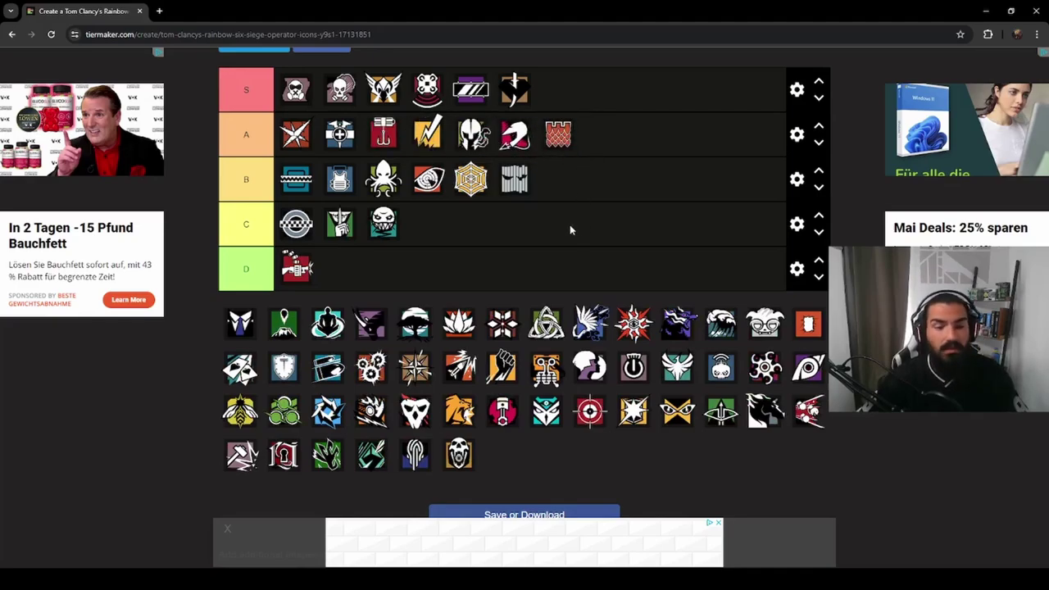
pyautogui.moveTo(517, 136); pyautogui.dragTo(430, 138)
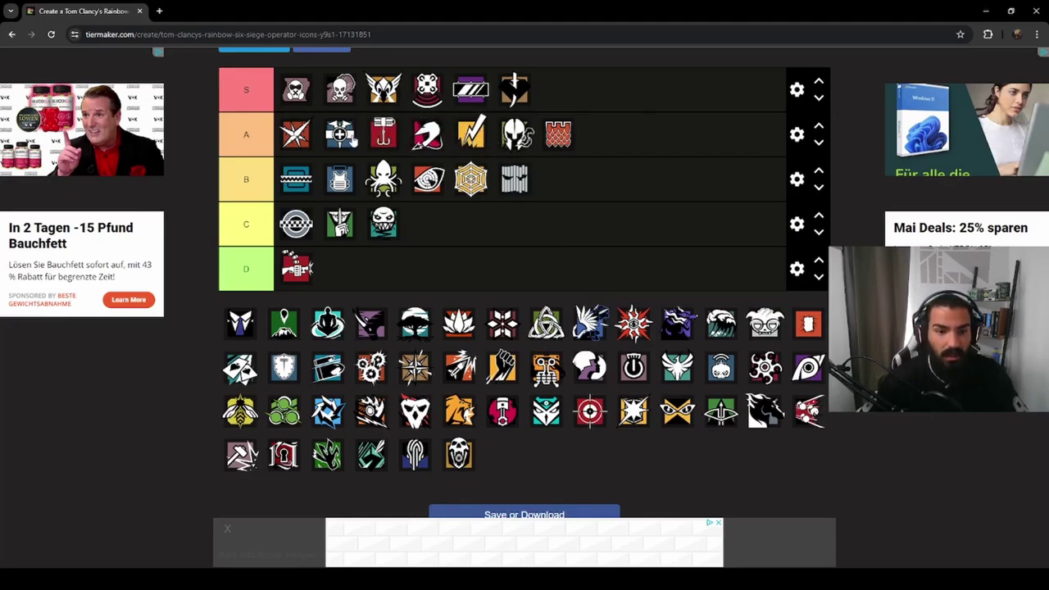
pyautogui.moveTo(352, 141)
pyautogui.mouseDown()
pyautogui.moveTo(517, 139)
pyautogui.moveTo(352, 135)
pyautogui.mouseUp()
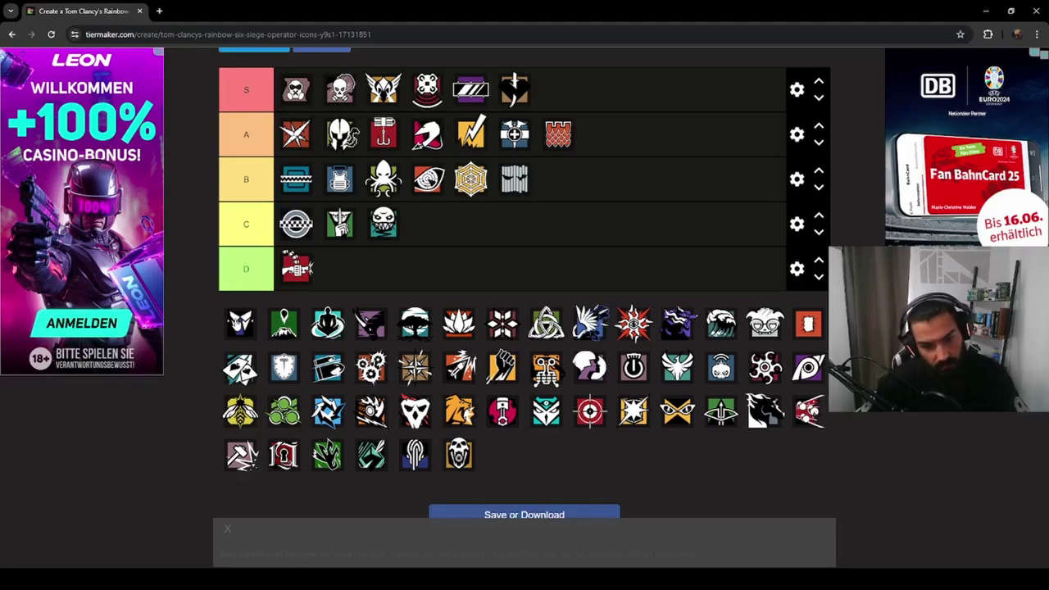
# Place the dark blue collar icon third and the grey mask fourth in B, and the green mountain-pin second and teal figure third in A.
pyautogui.moveTo(232, 328); pyautogui.dragTo(353, 187)
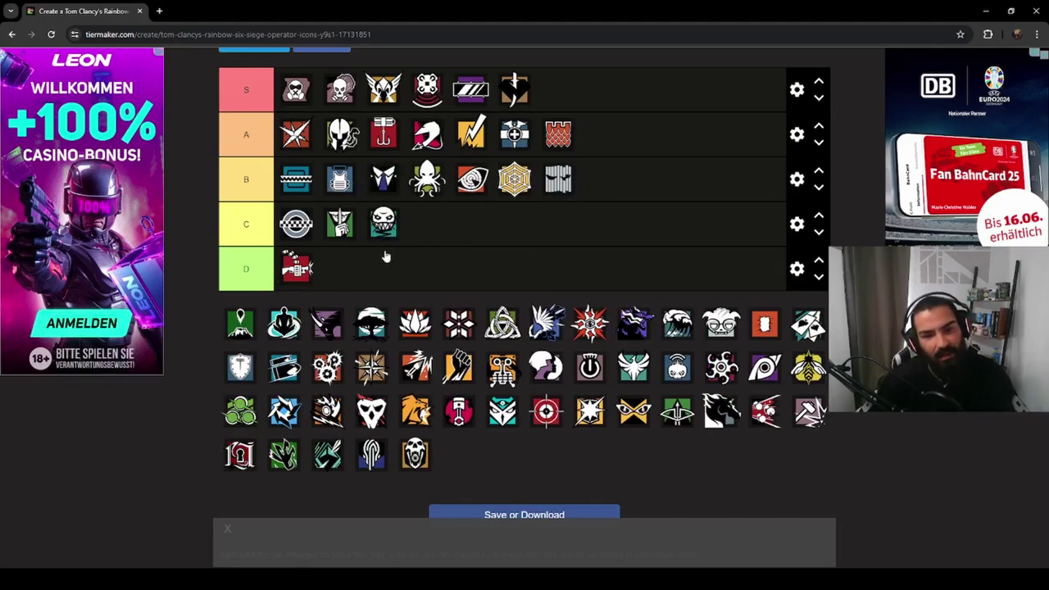
pyautogui.moveTo(558, 182); pyautogui.dragTo(426, 185)
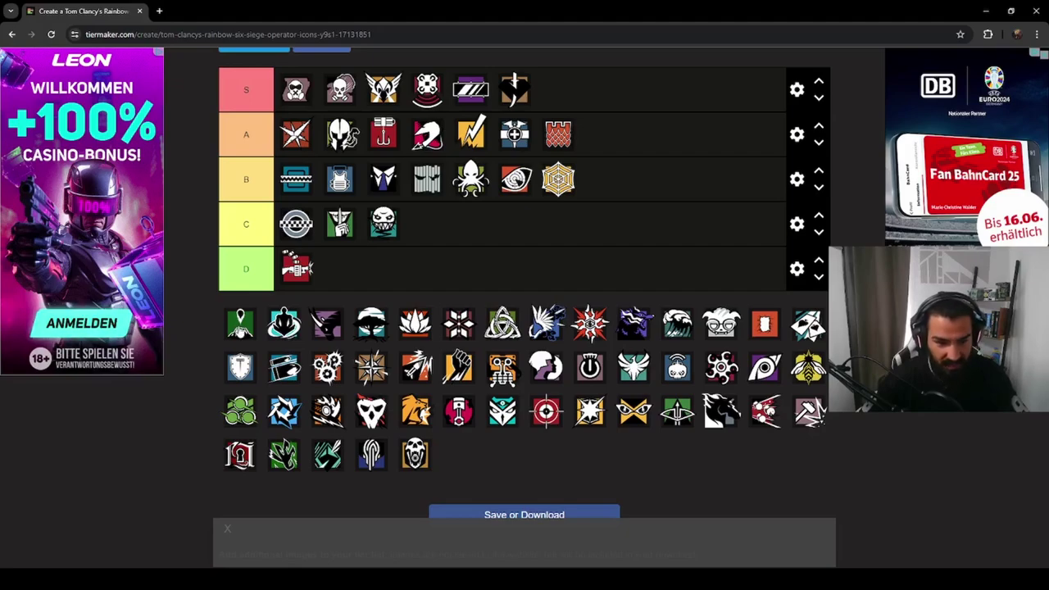
pyautogui.moveTo(240, 324); pyautogui.dragTo(319, 176)
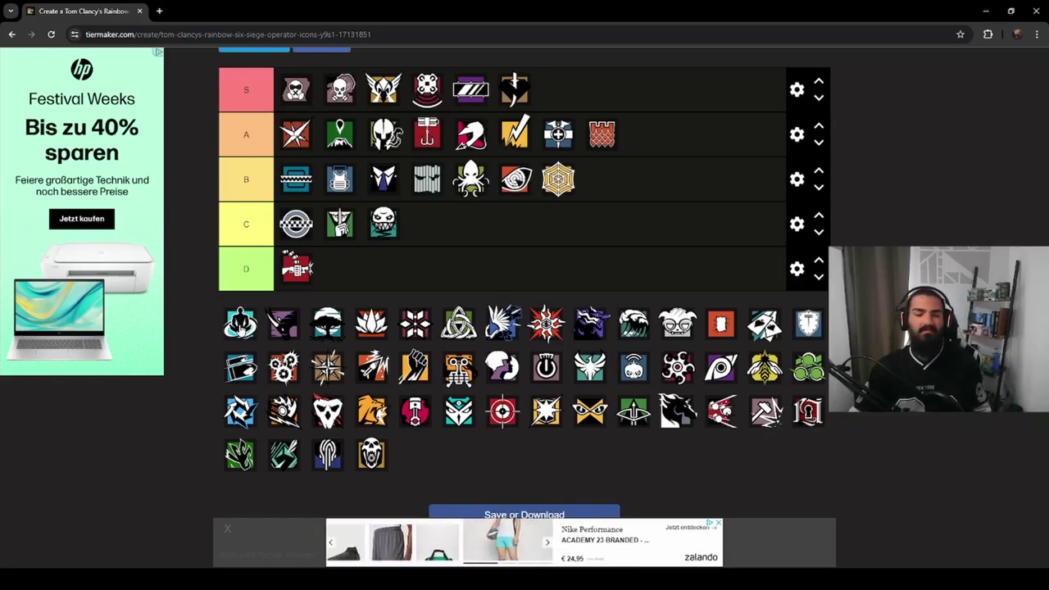
pyautogui.moveTo(239, 322); pyautogui.dragTo(383, 133)
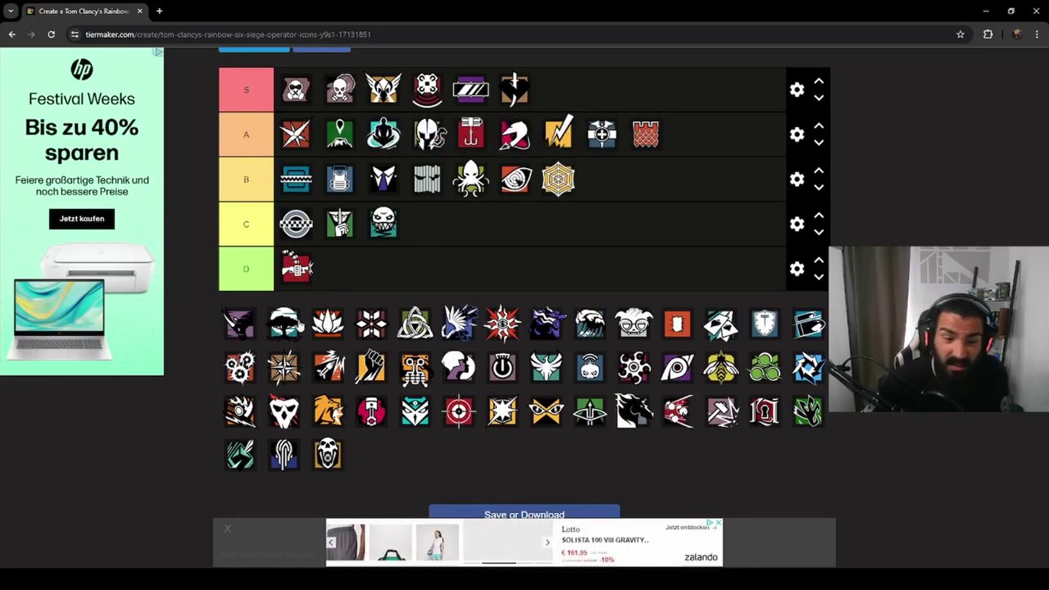
# Place the purple horned icon between the octopus and orange eye in tier B, and the teal shaded-face icon fourth in that row.
pyautogui.moveTo(237, 324); pyautogui.dragTo(607, 180)
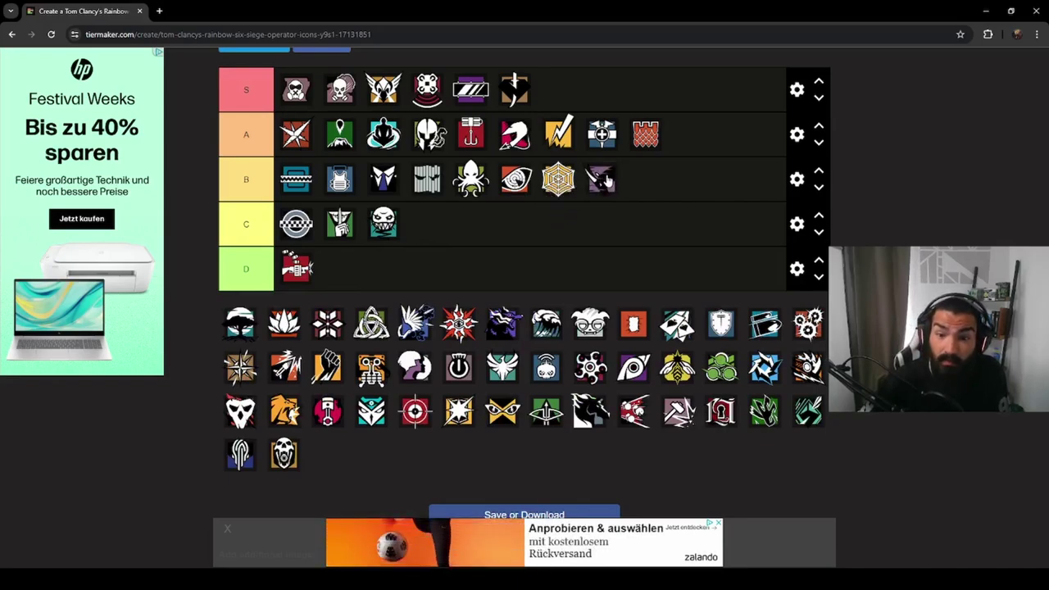
pyautogui.moveTo(604, 180); pyautogui.dragTo(513, 184)
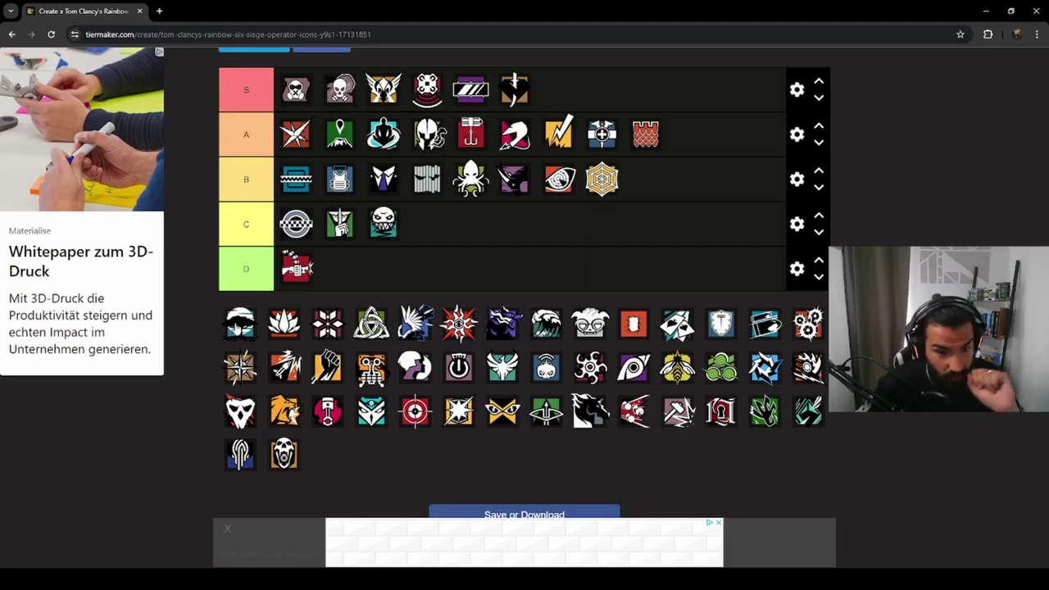
pyautogui.moveTo(240, 322); pyautogui.dragTo(429, 190)
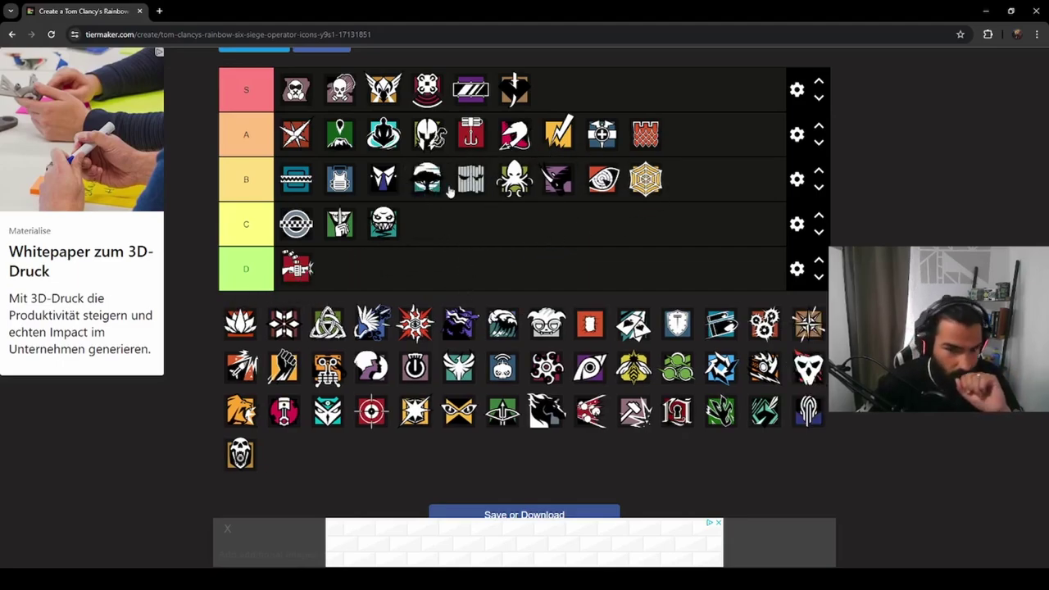
# Place the orange lotus icon before the lightning in A, the dark red cross-shaped icon first in C and the green knot icon fourth in B.
pyautogui.moveTo(249, 336); pyautogui.dragTo(543, 147)
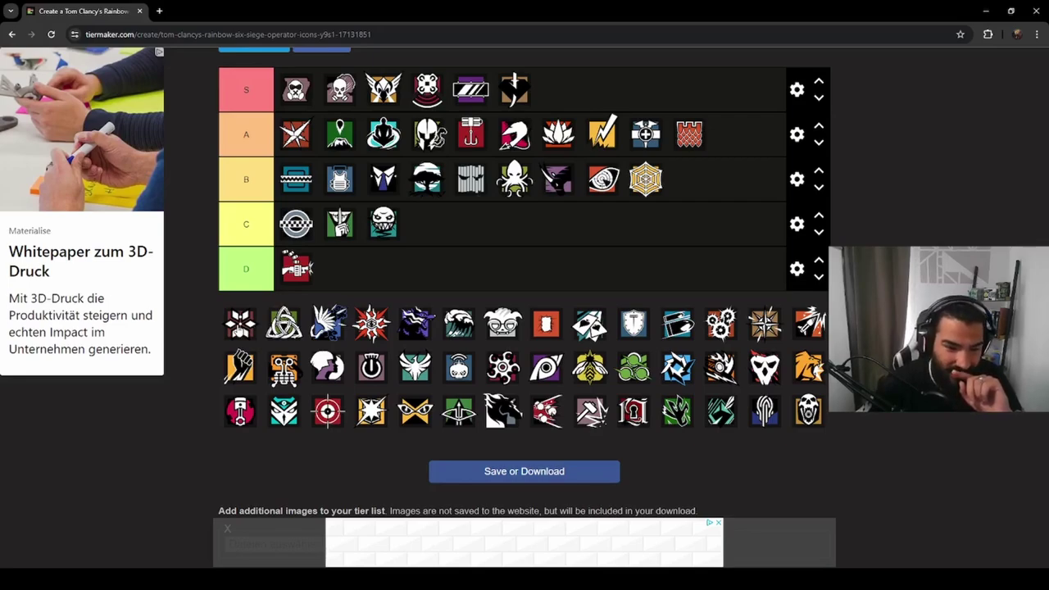
pyautogui.moveTo(240, 324); pyautogui.dragTo(296, 224)
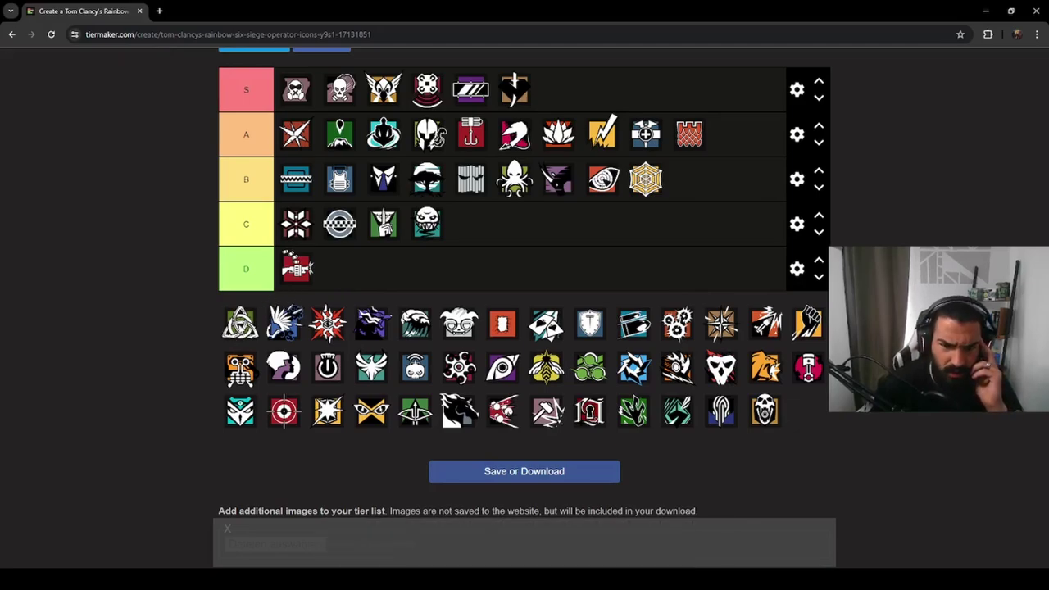
pyautogui.moveTo(240, 324); pyautogui.dragTo(420, 179)
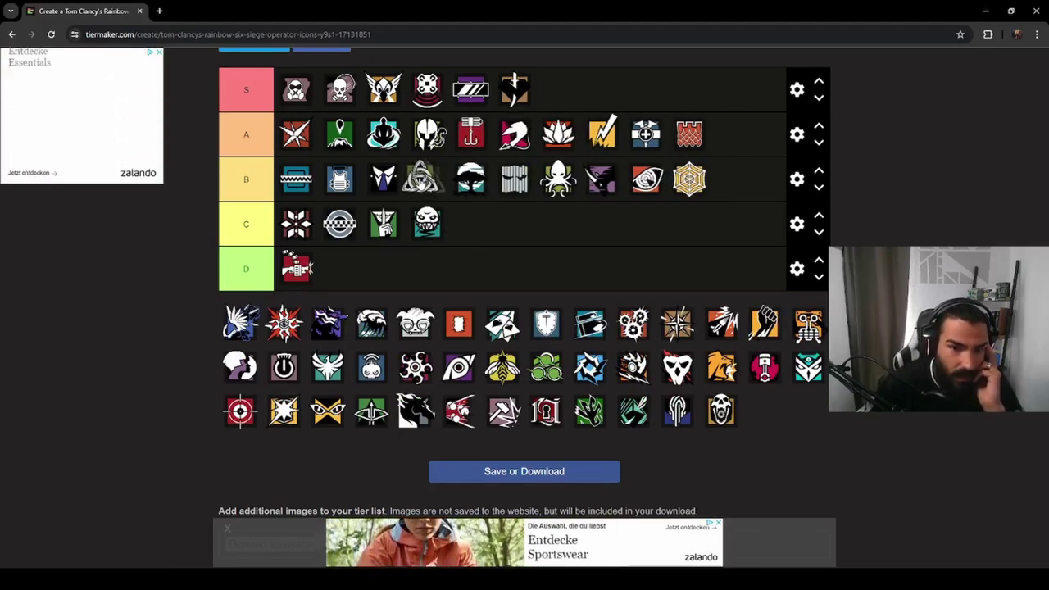
pyautogui.moveTo(419, 179); pyautogui.dragTo(421, 179)
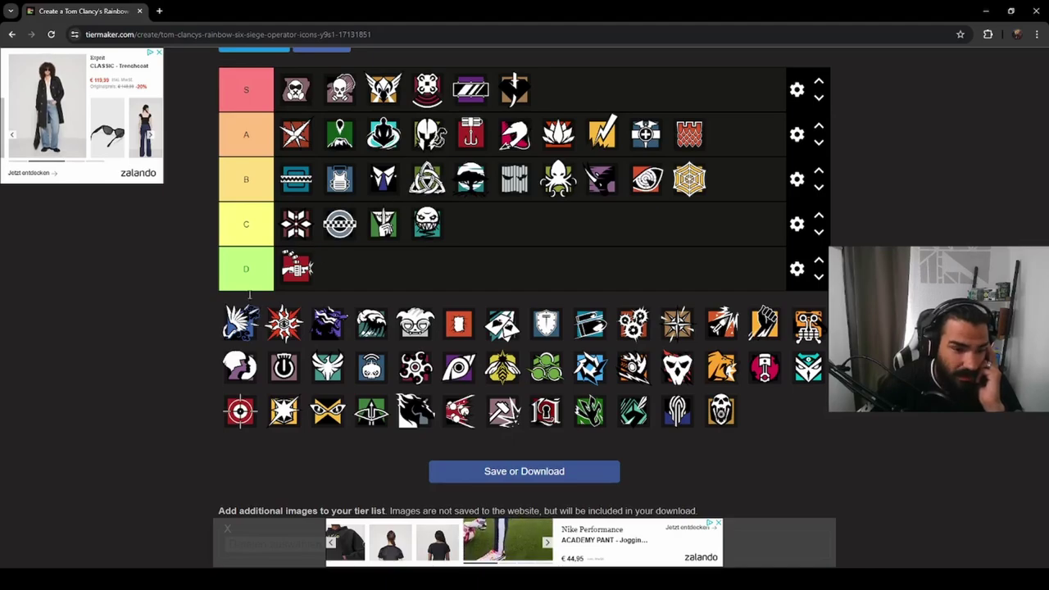
# Place the blue winged icon third and the purple-blue icon last in S, the red sunburst fifth in A and the teal wave first in B.
pyautogui.moveTo(232, 327); pyautogui.dragTo(295, 96)
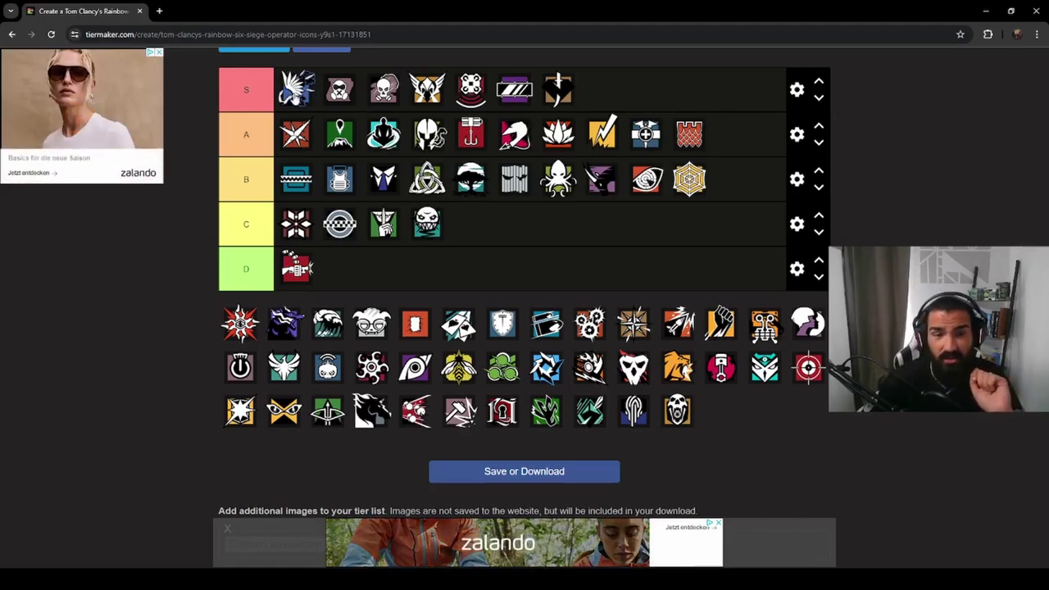
pyautogui.moveTo(296, 88); pyautogui.dragTo(383, 89)
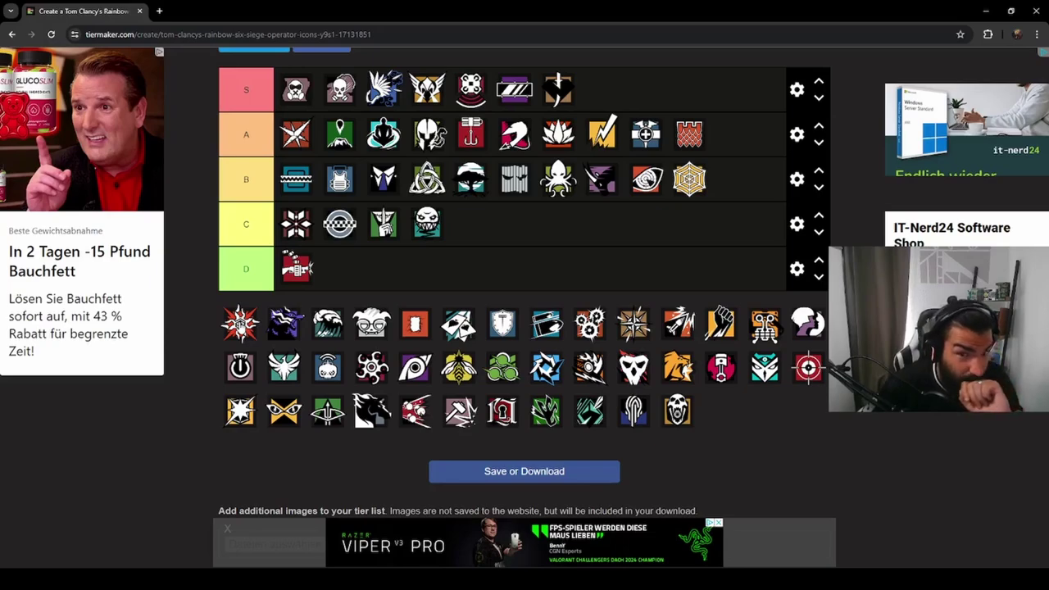
pyautogui.moveTo(239, 323); pyautogui.dragTo(513, 136)
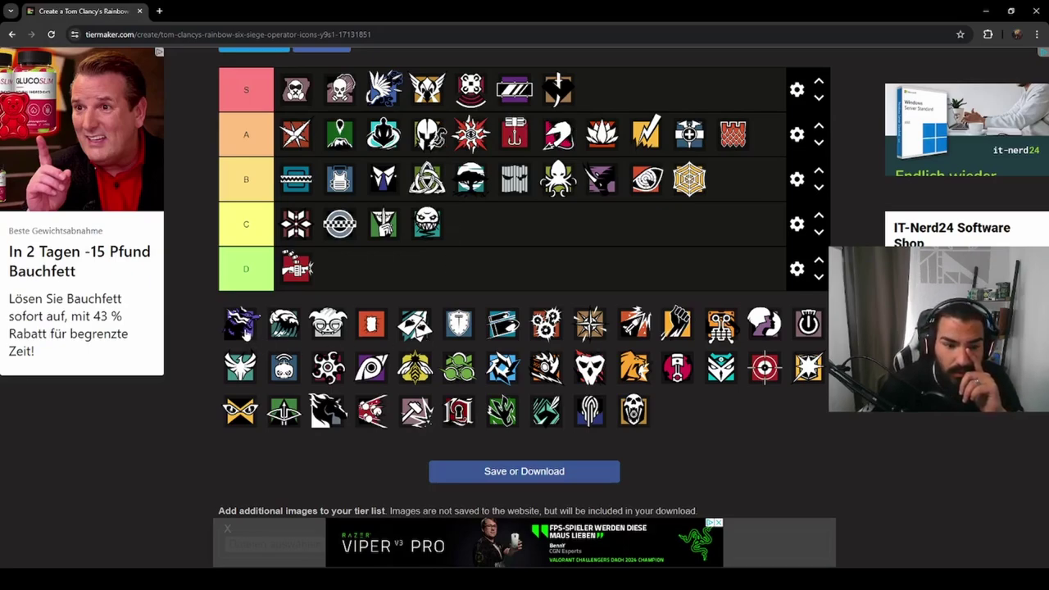
pyautogui.moveTo(245, 331); pyautogui.dragTo(609, 102)
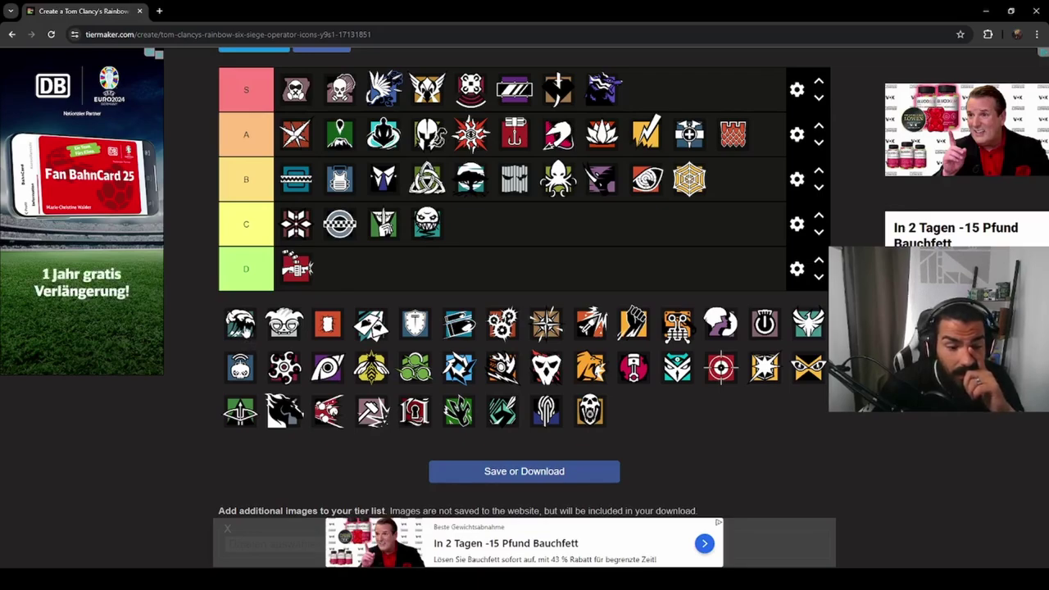
pyautogui.moveTo(240, 322); pyautogui.dragTo(297, 178)
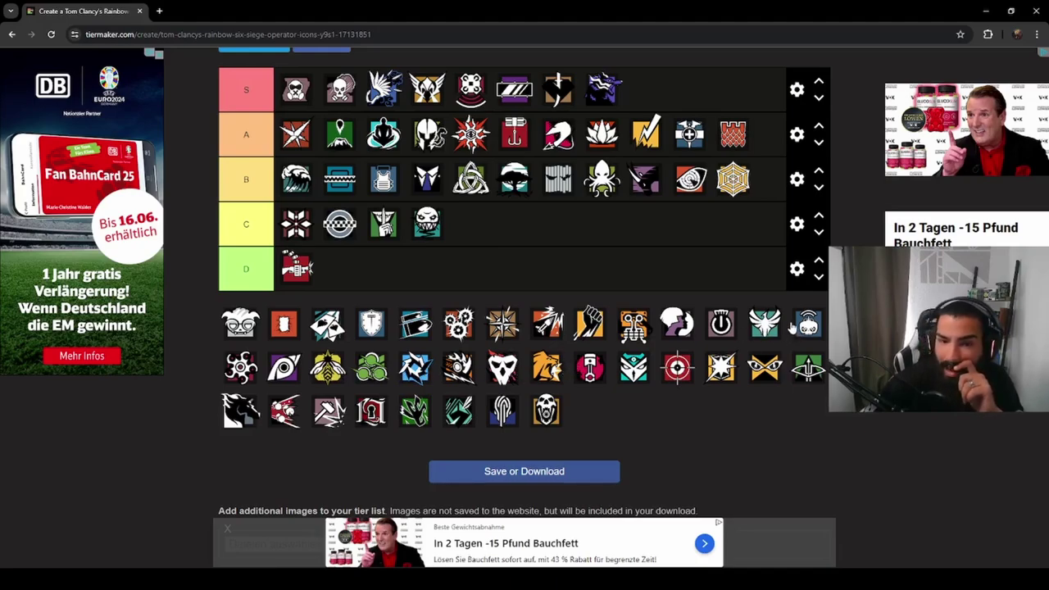
# Move the orange-red star to the end of S, the red sunburst first and orange eye last in A, and the red castle sixth in B.
pyautogui.scroll(2, 500, 250)
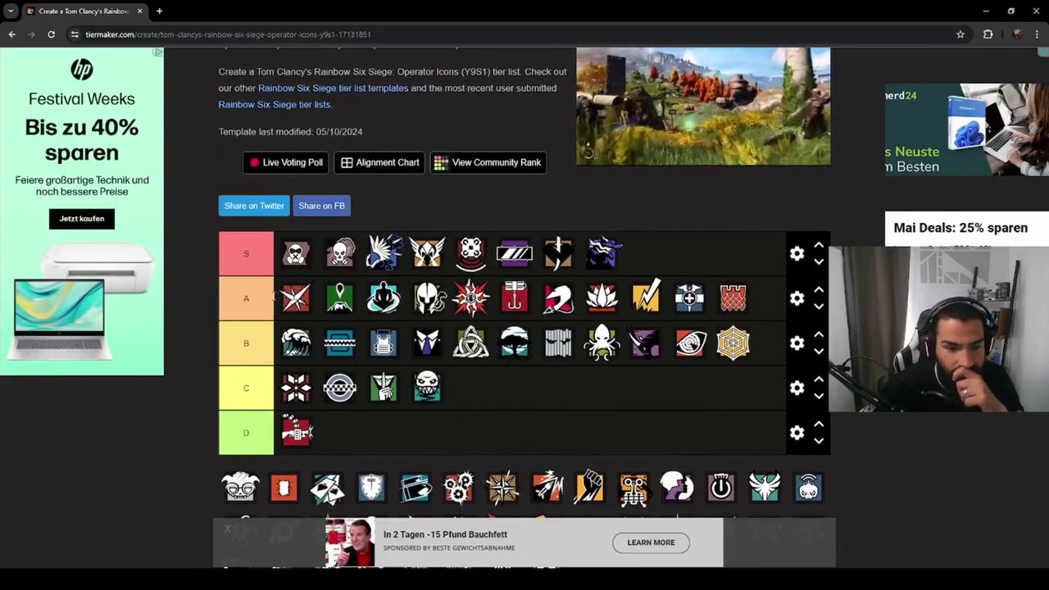
pyautogui.moveTo(296, 297); pyautogui.dragTo(645, 255)
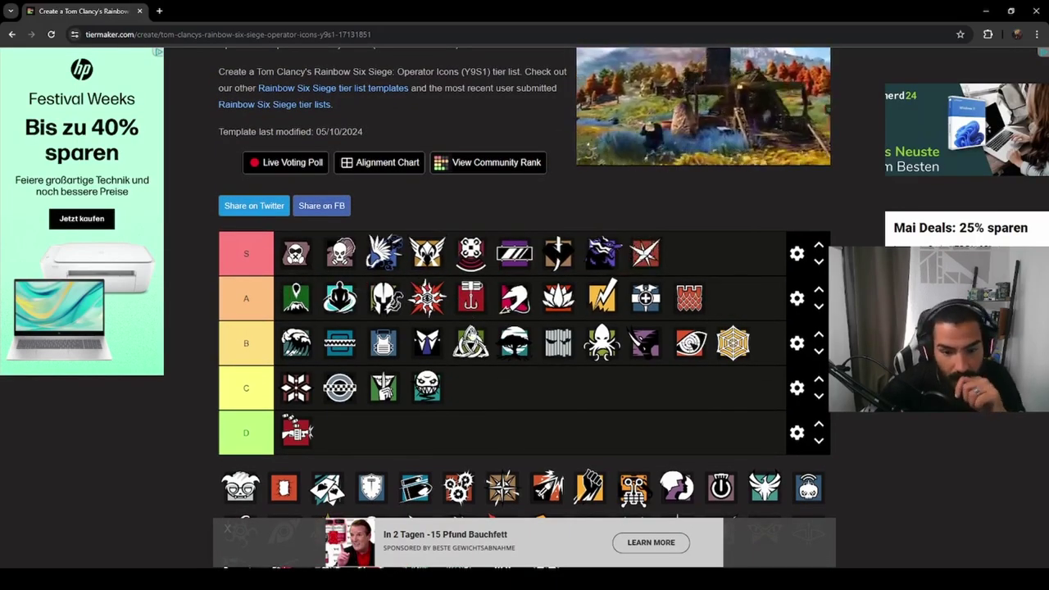
pyautogui.moveTo(426, 302); pyautogui.dragTo(293, 297)
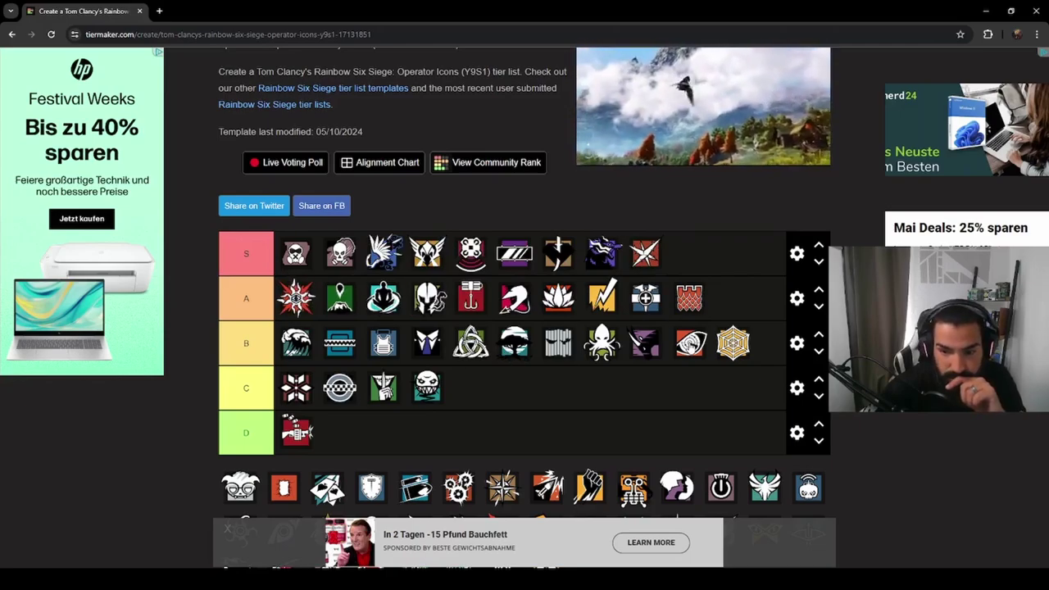
pyautogui.moveTo(690, 343); pyautogui.dragTo(514, 347)
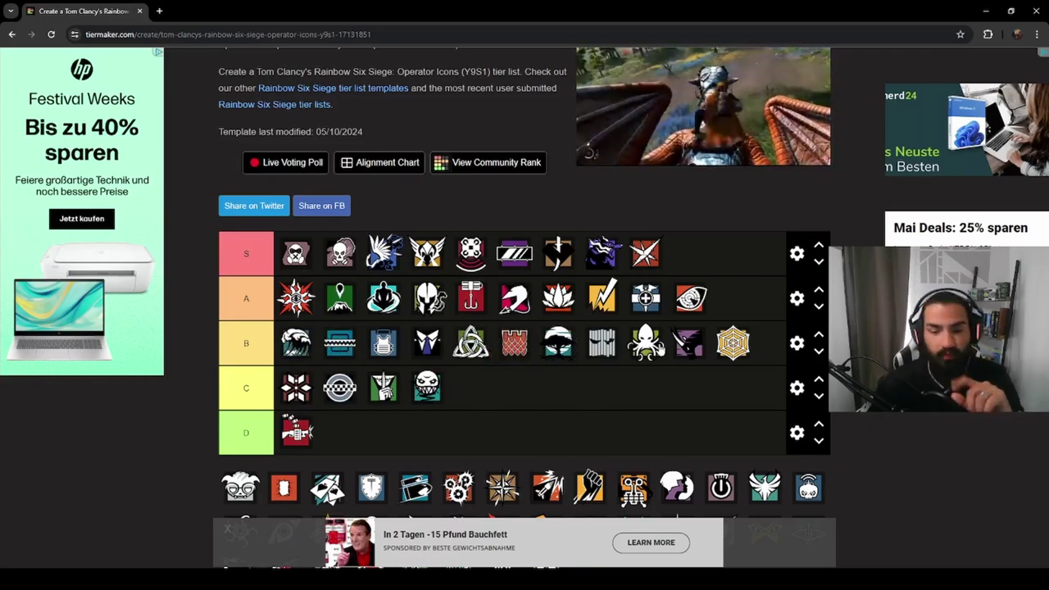
pyautogui.scroll(-2, 526, 300)
pyautogui.scroll(1, 526, 300)
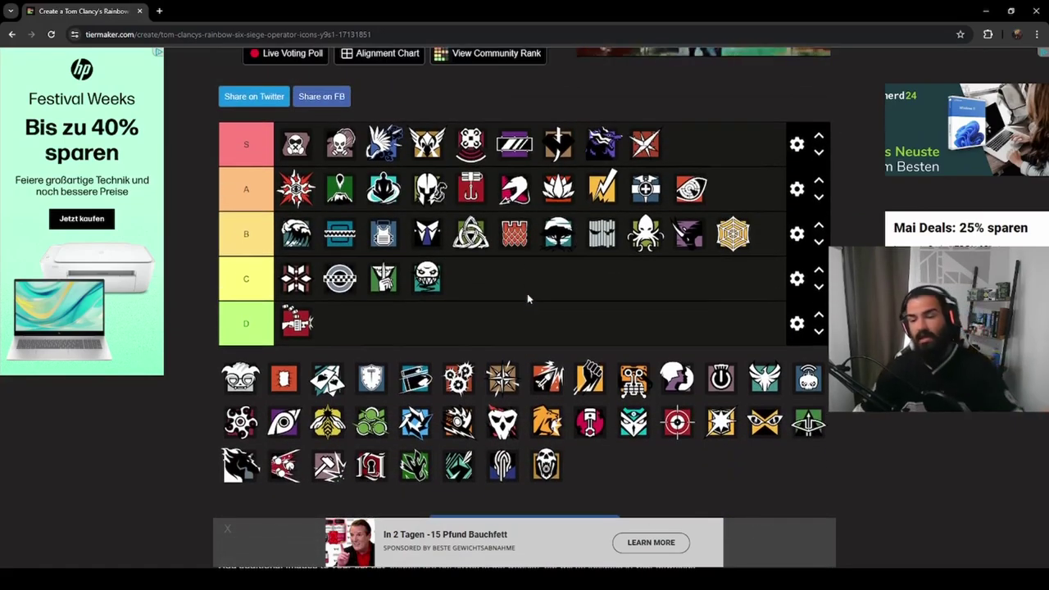